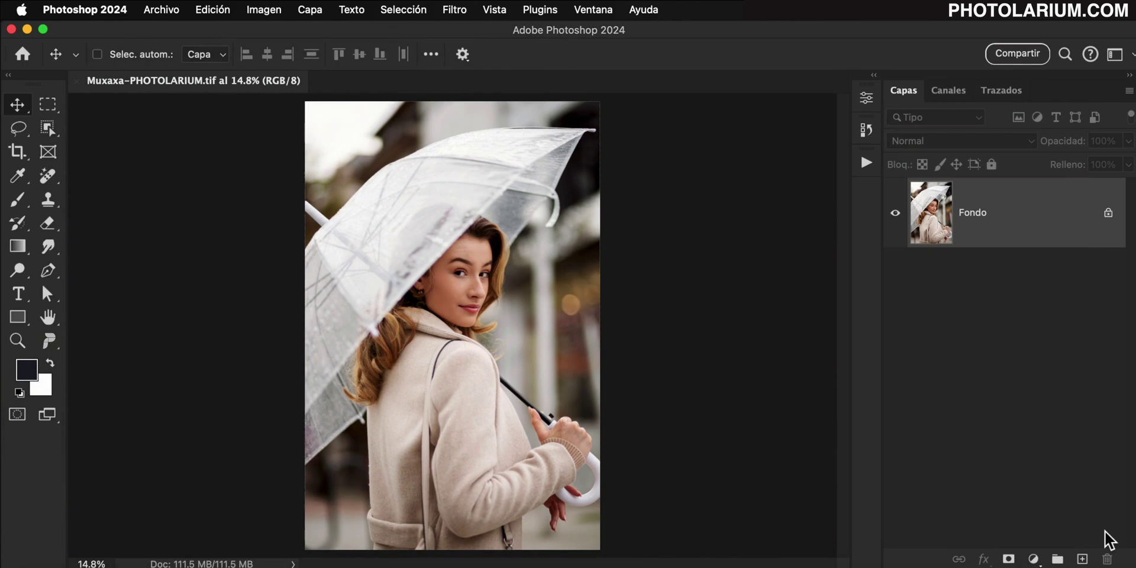
Step: Convert the layer to smart object Capa 0, then open it in Filtro de Camera Raw
{"action": "left_click", "coordinate": [456, 11]}
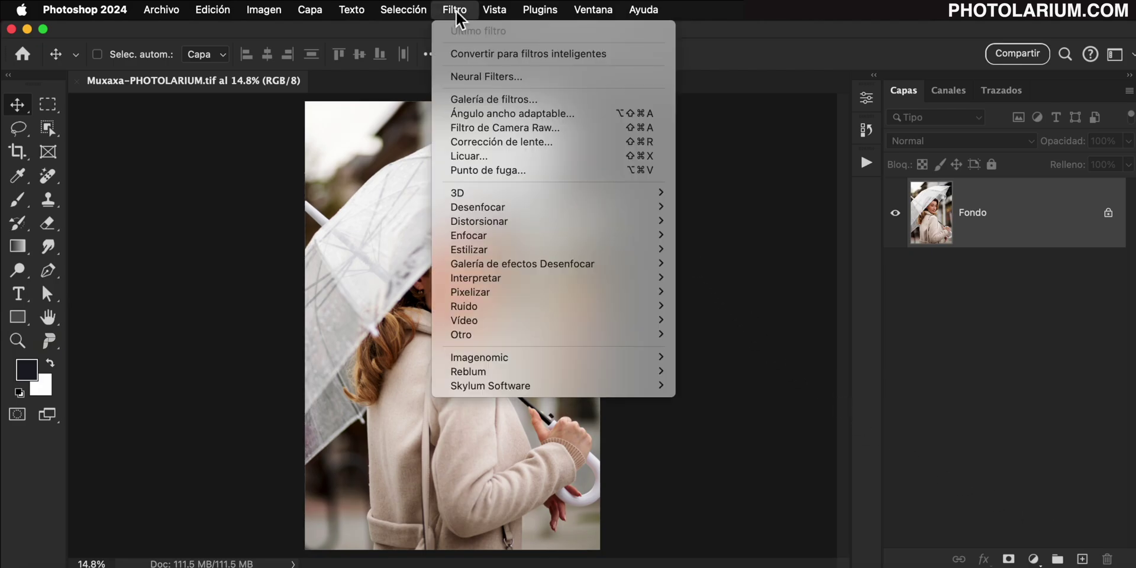
{"action": "left_click", "coordinate": [578, 65]}
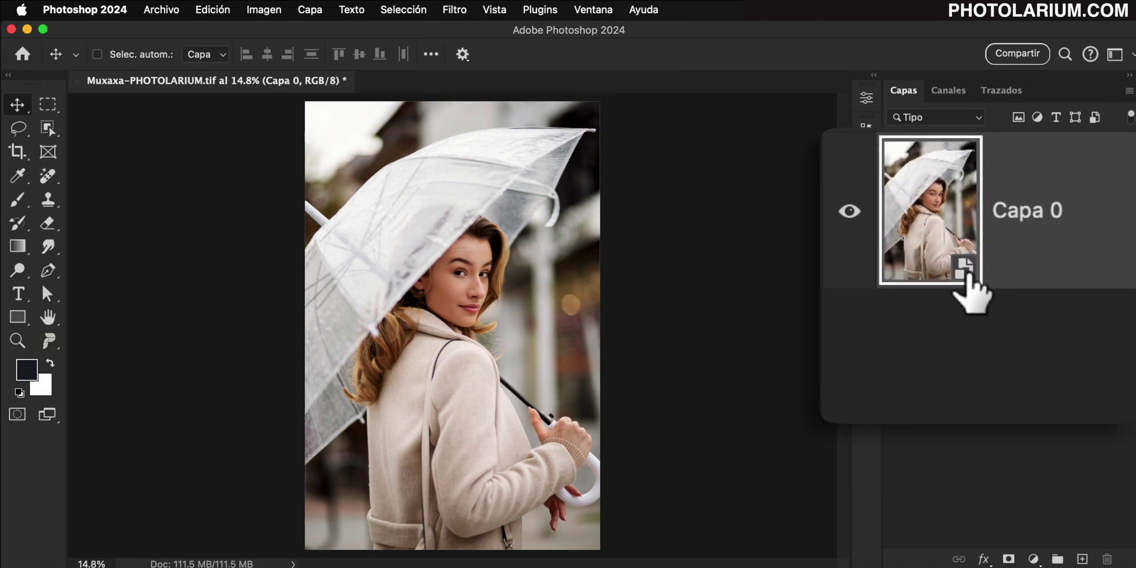
{"action": "left_click", "coordinate": [465, 11]}
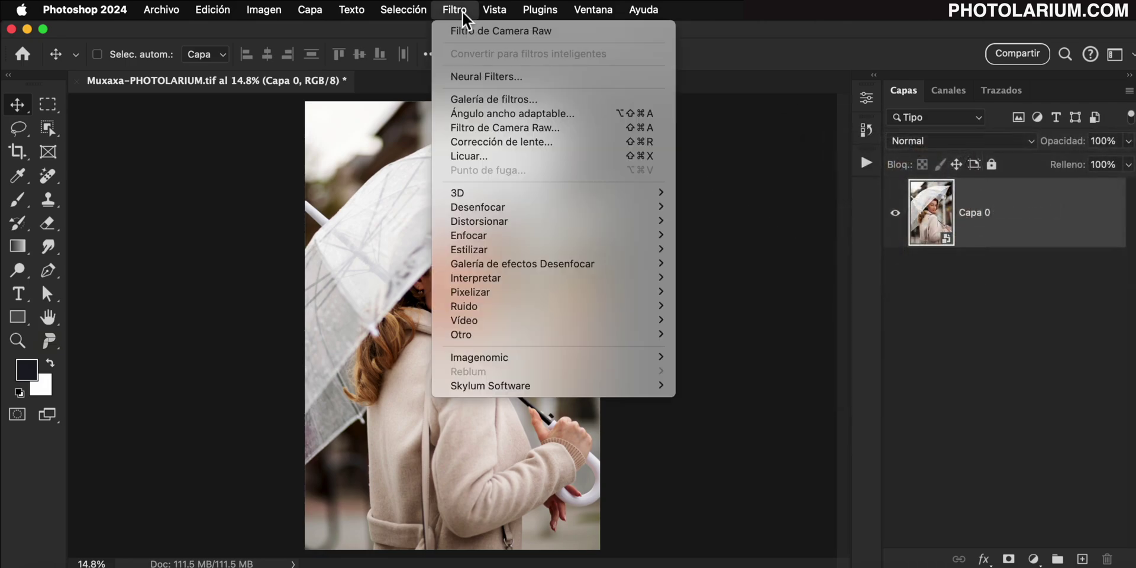
{"action": "left_click", "coordinate": [609, 129]}
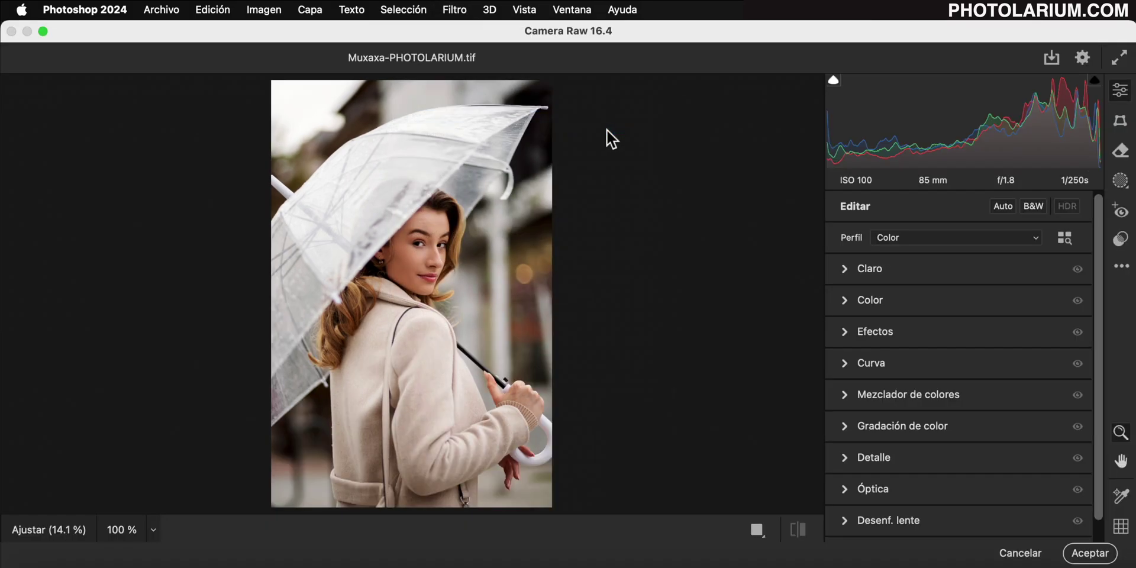
Step: Select the Quitar removal tool and dismiss the Generative Remove early-access notice
{"action": "left_click", "coordinate": [1125, 161]}
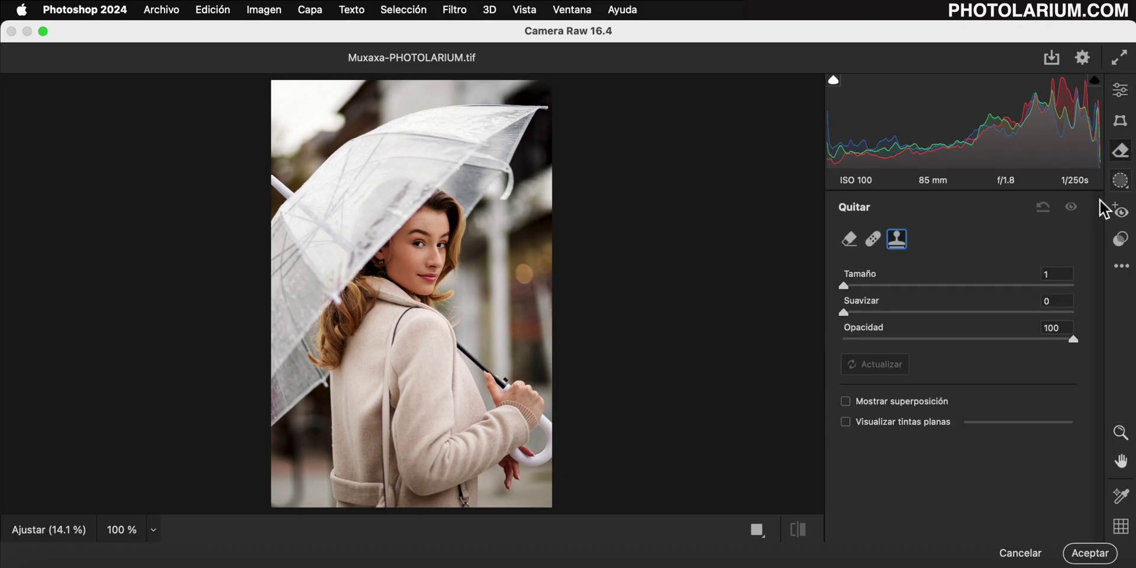
{"action": "left_click", "coordinate": [851, 239]}
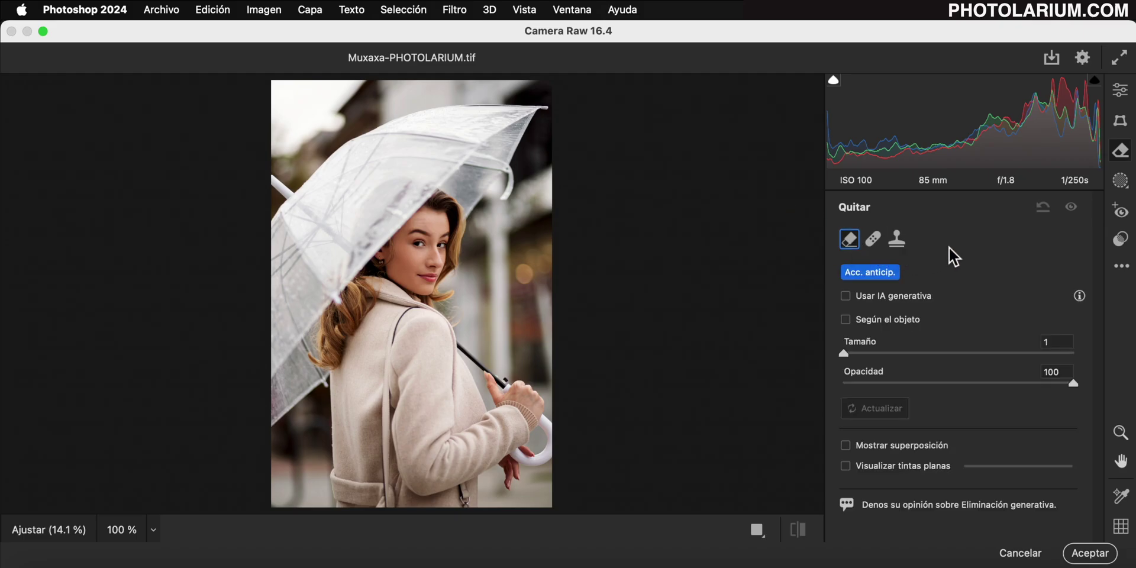
{"action": "left_click", "coordinate": [887, 279]}
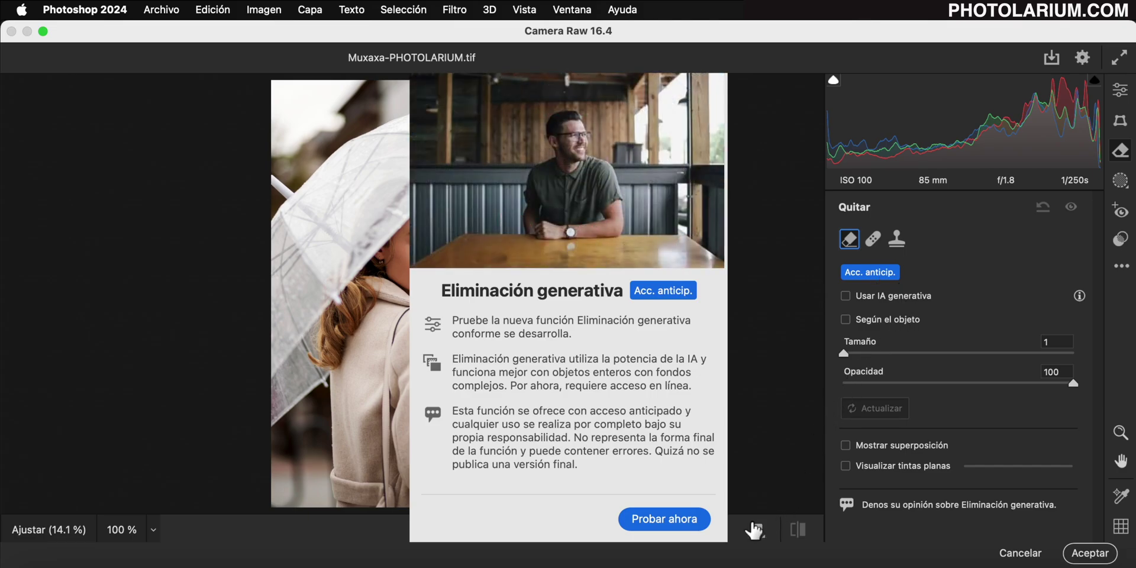
{"action": "left_click", "coordinate": [684, 522]}
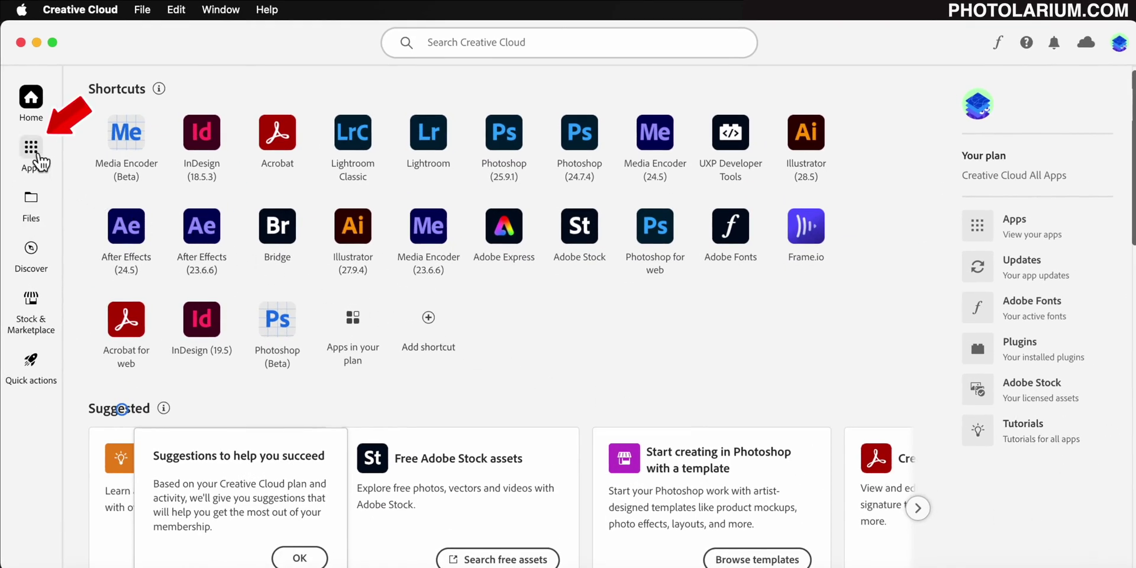
Step: In Creative Cloud Apps, view recent updates and run Check for updates
{"action": "left_click", "coordinate": [37, 155]}
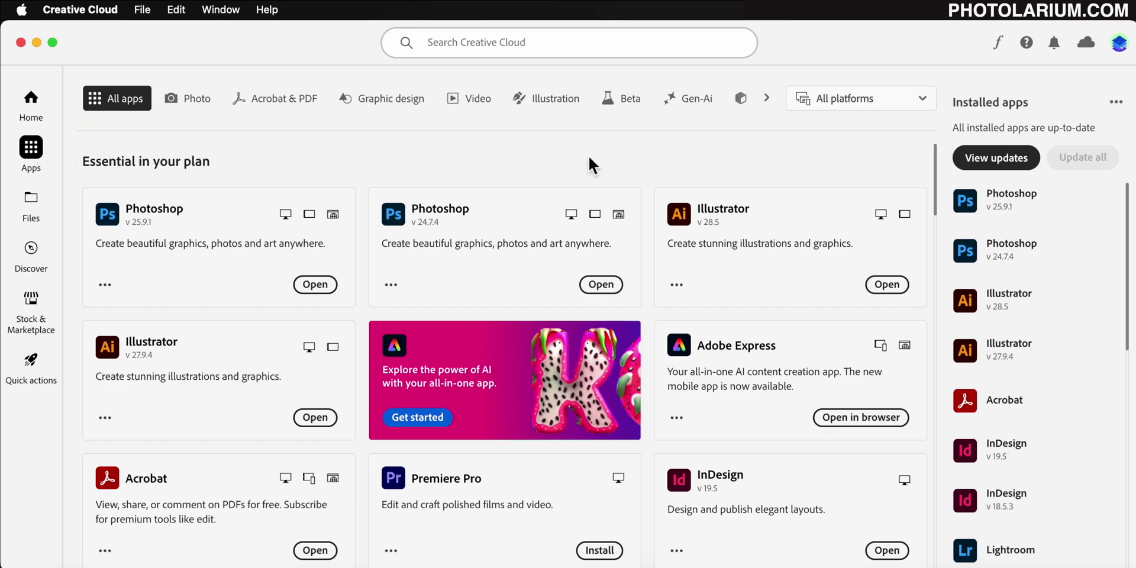
{"action": "left_click", "coordinate": [1030, 167]}
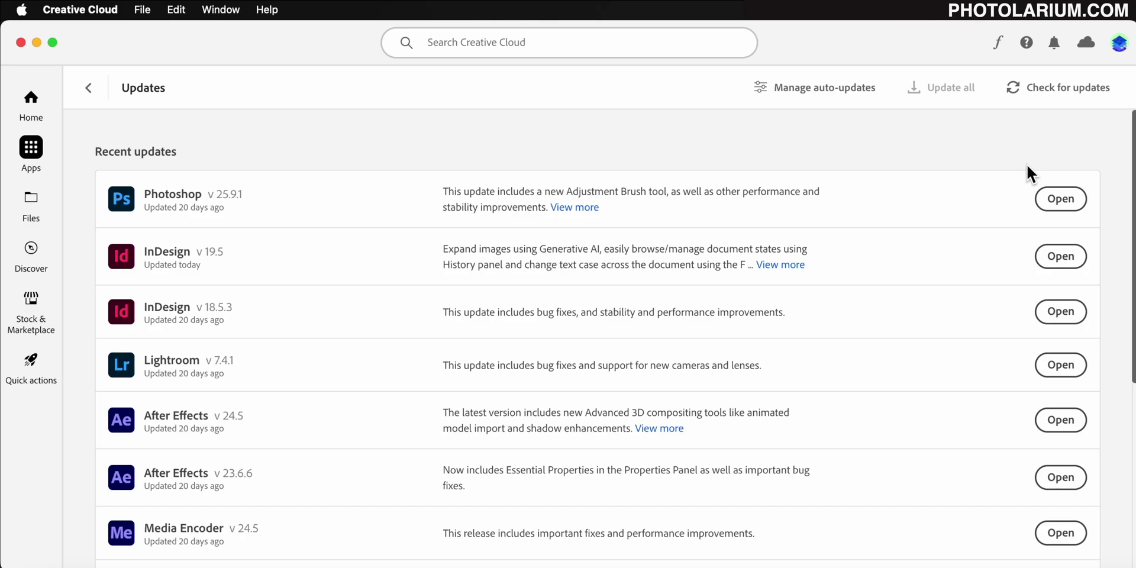
{"action": "left_click", "coordinate": [1020, 96]}
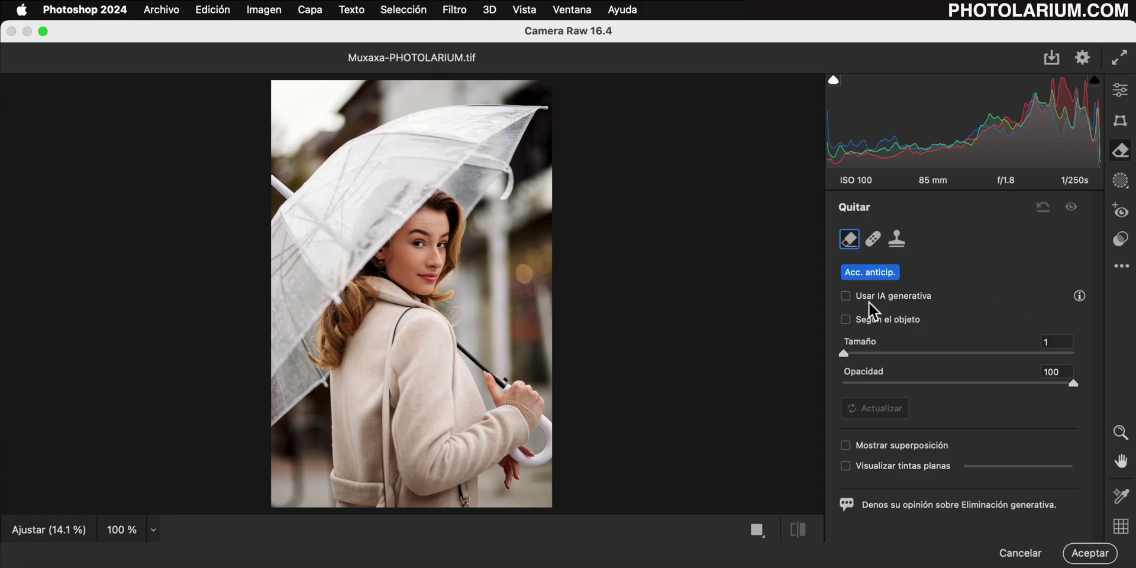
Step: Enable Usar IA generativa and set the Remove brush size to 28
{"action": "left_click", "coordinate": [846, 296]}
{"action": "mouse_move", "coordinate": [1080, 295]}
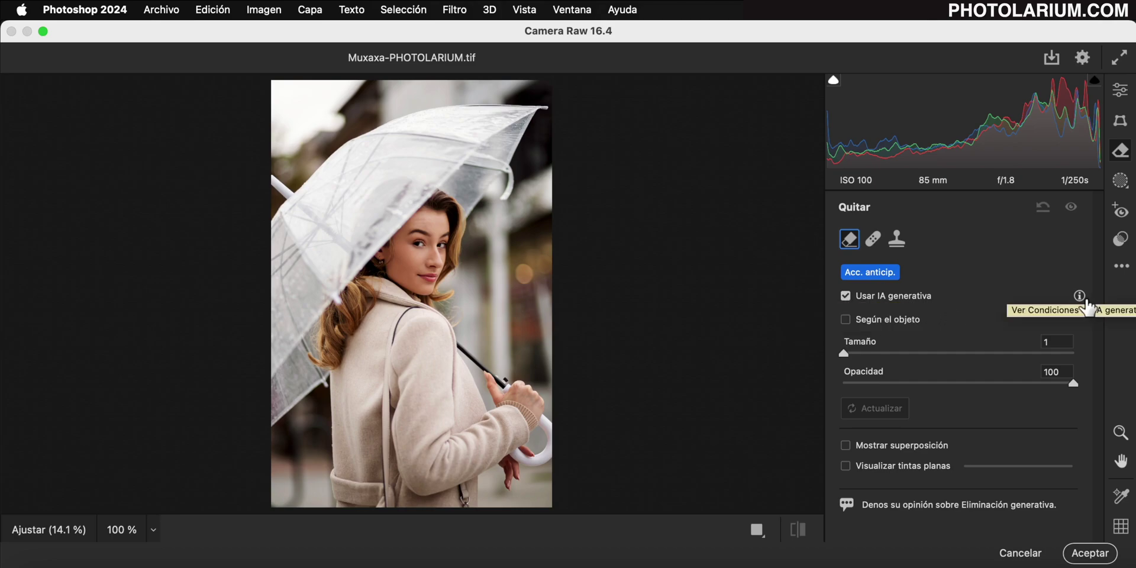
{"action": "scroll", "coordinate": [833, 222], "scroll_direction": "down", "scroll_amount": 3}
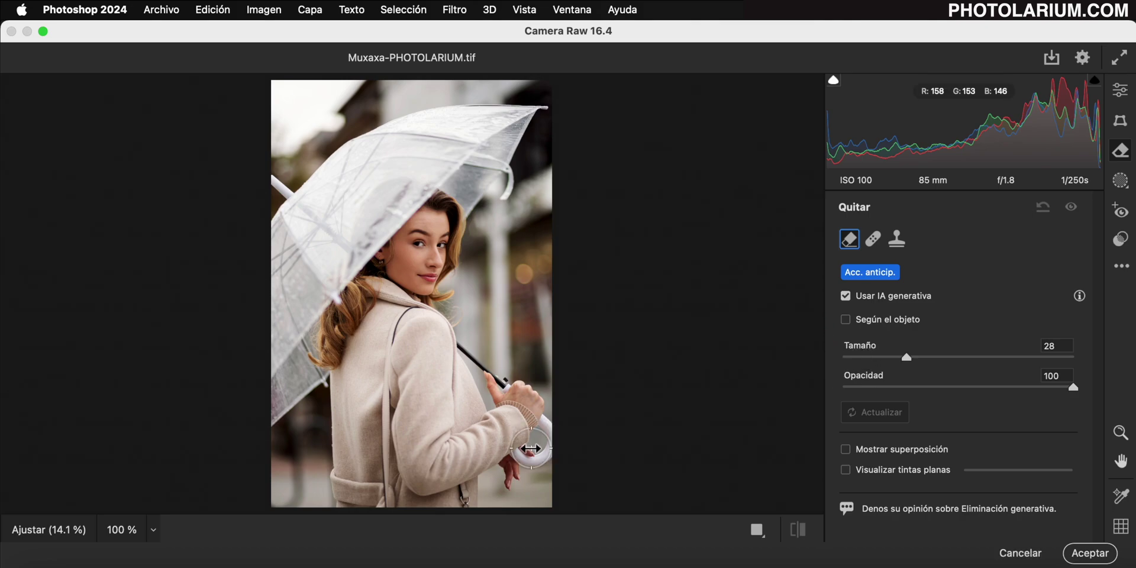
Step: Paint over the umbrella hook, trim the mask with Restar at size 2, and apply
{"action": "mouse_move", "coordinate": [531, 448]}
{"action": "left_mouse_down"}
{"action": "mouse_move", "coordinate": [503, 456]}
{"action": "mouse_move", "coordinate": [558, 434]}
{"action": "left_mouse_up"}
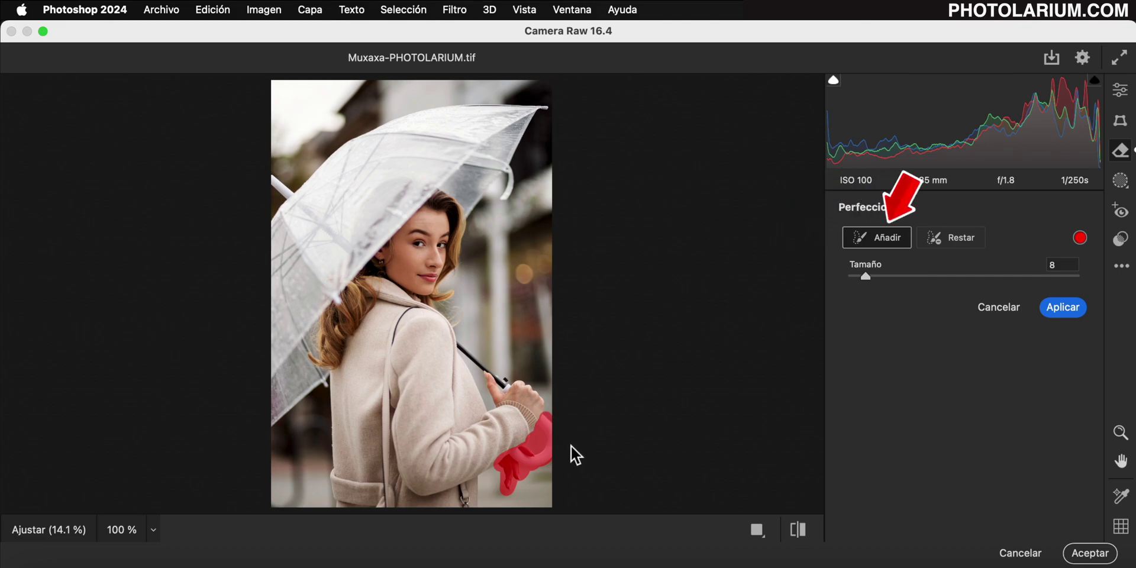
{"action": "left_click", "coordinate": [951, 240]}
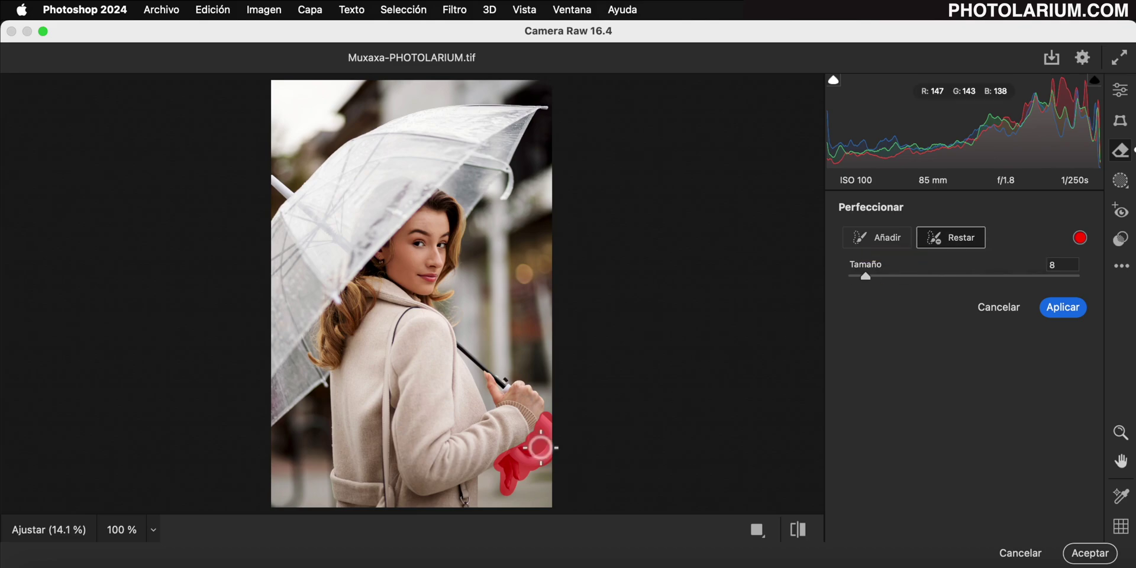
{"action": "left_click_drag", "start_coordinate": [535, 445], "coordinate": [537, 440]}
{"action": "key", "text": "alt"}
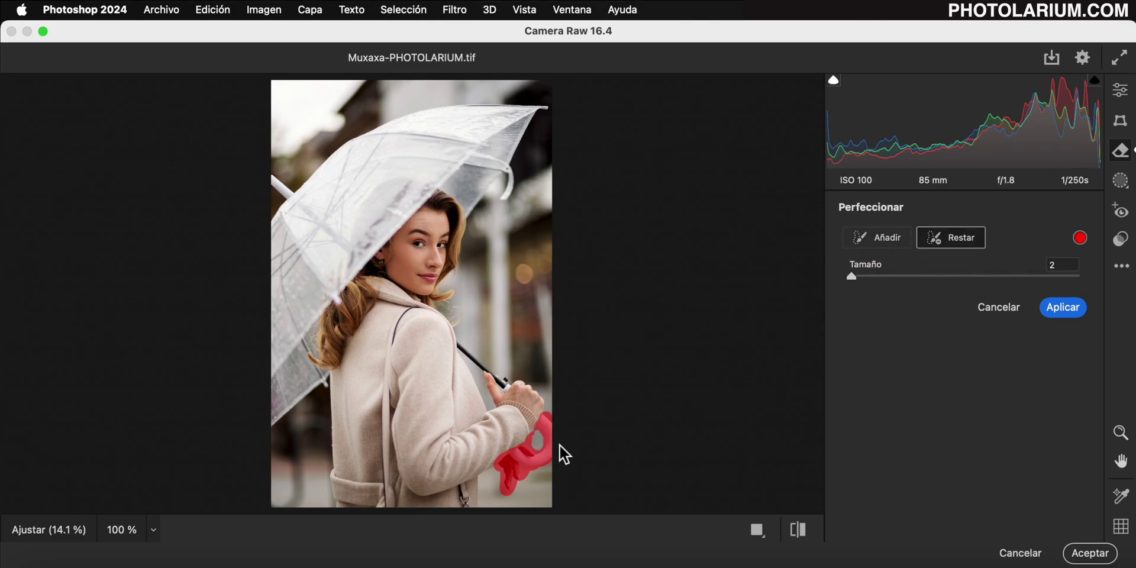
{"action": "left_click", "coordinate": [1061, 307]}
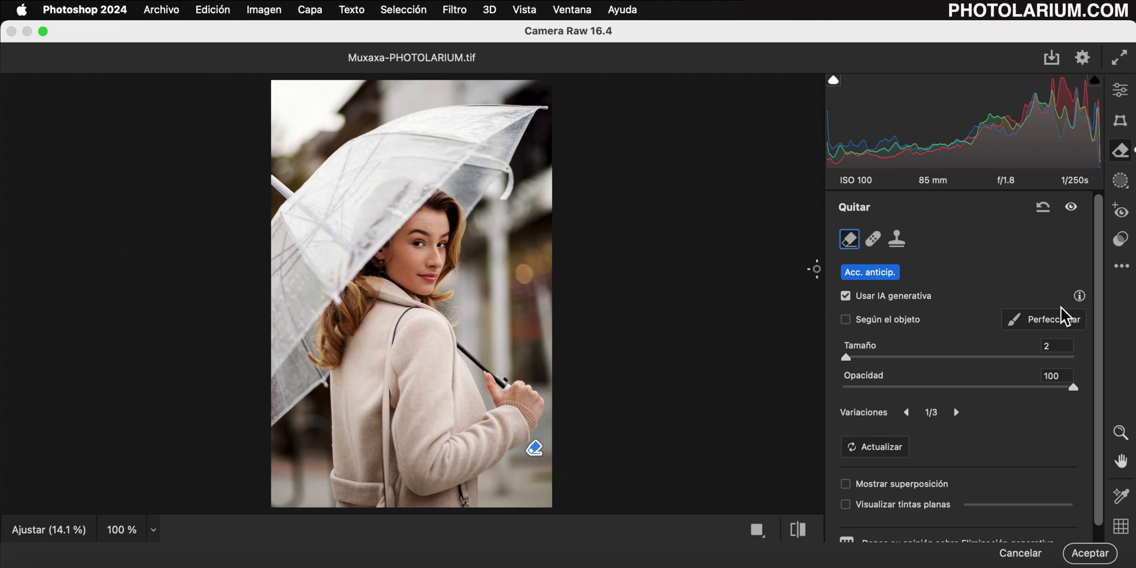
Step: Cycle variations 1–3, regenerate with Actualizar, and keep new variation 3 of 3
{"action": "left_click", "coordinate": [956, 413]}
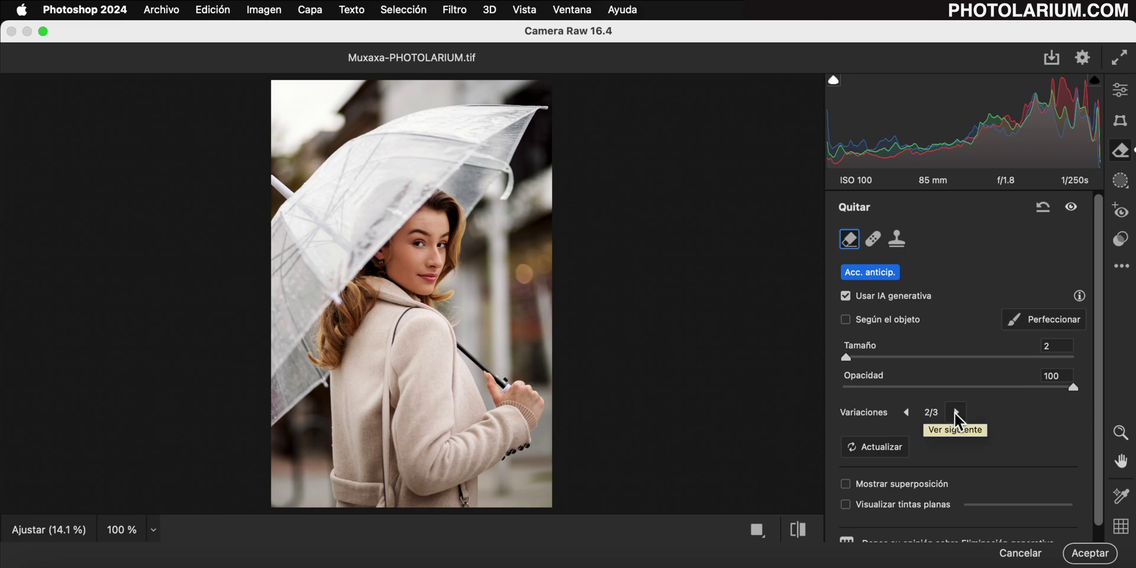
{"action": "left_click", "coordinate": [956, 413]}
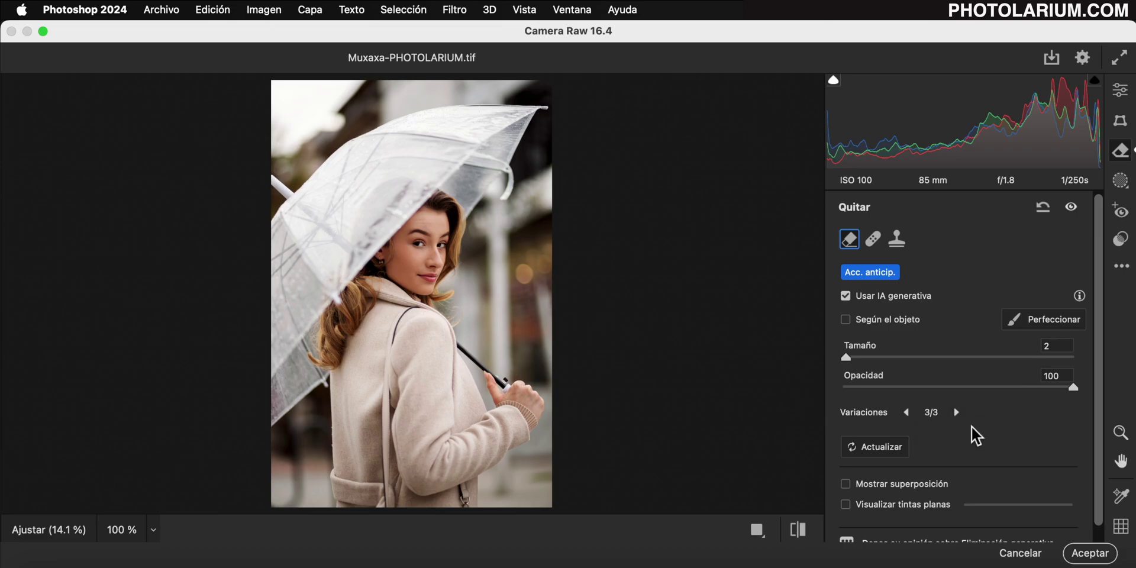
{"action": "left_click", "coordinate": [873, 445]}
{"action": "left_click", "coordinate": [956, 412]}
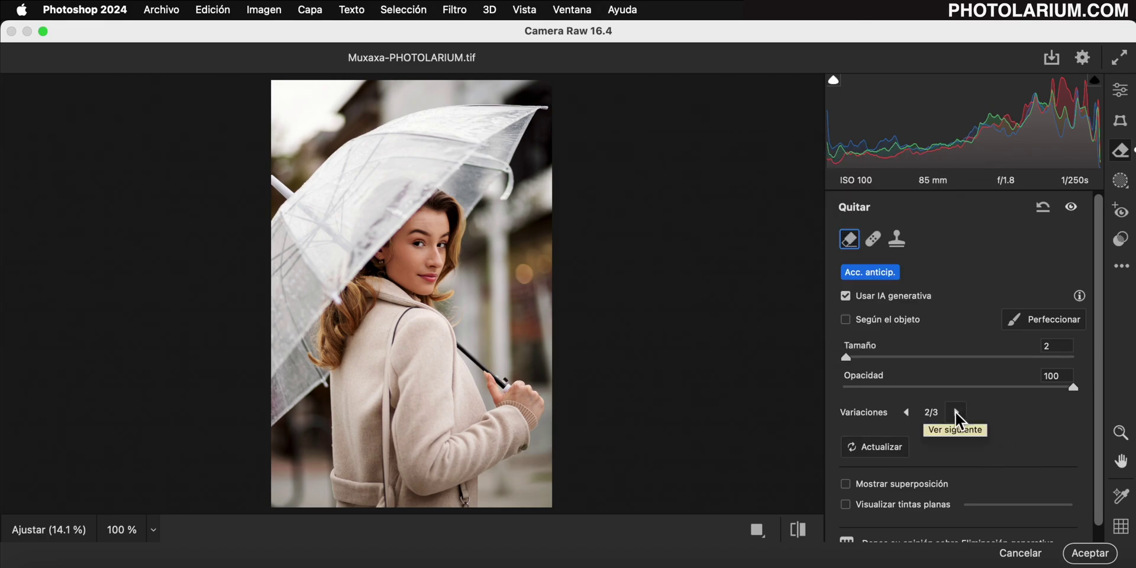
{"action": "left_click", "coordinate": [957, 413]}
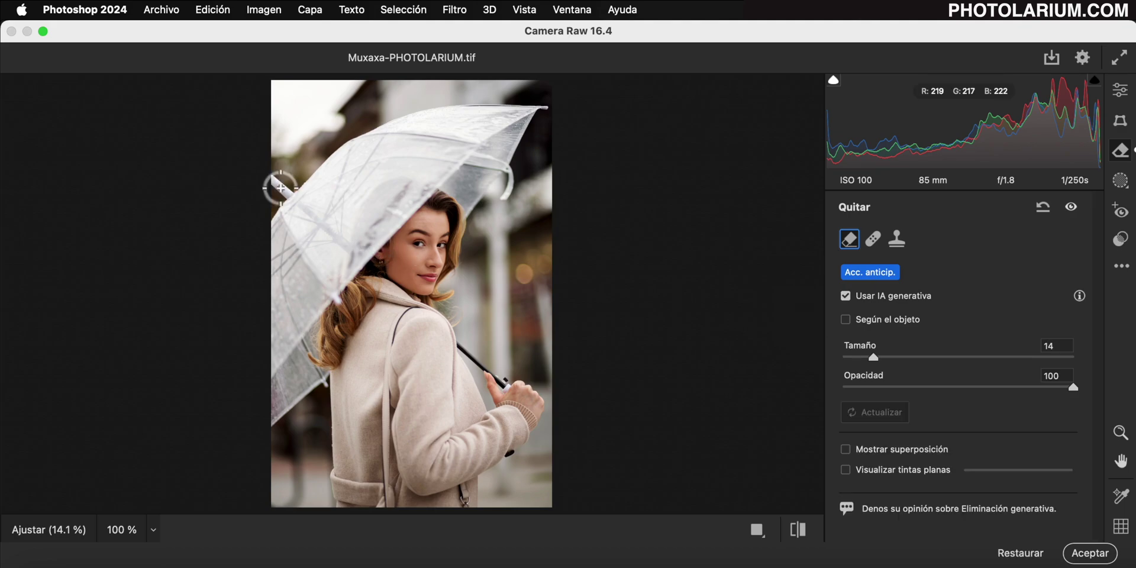
Step: Mask the umbrella, its shaft and the handle grip near her hand, then apply the removal
{"action": "mouse_move", "coordinate": [277, 176]}
{"action": "left_mouse_down"}
{"action": "mouse_move", "coordinate": [282, 376]}
{"action": "mouse_move", "coordinate": [454, 117]}
{"action": "mouse_move", "coordinate": [384, 333]}
{"action": "left_mouse_up"}
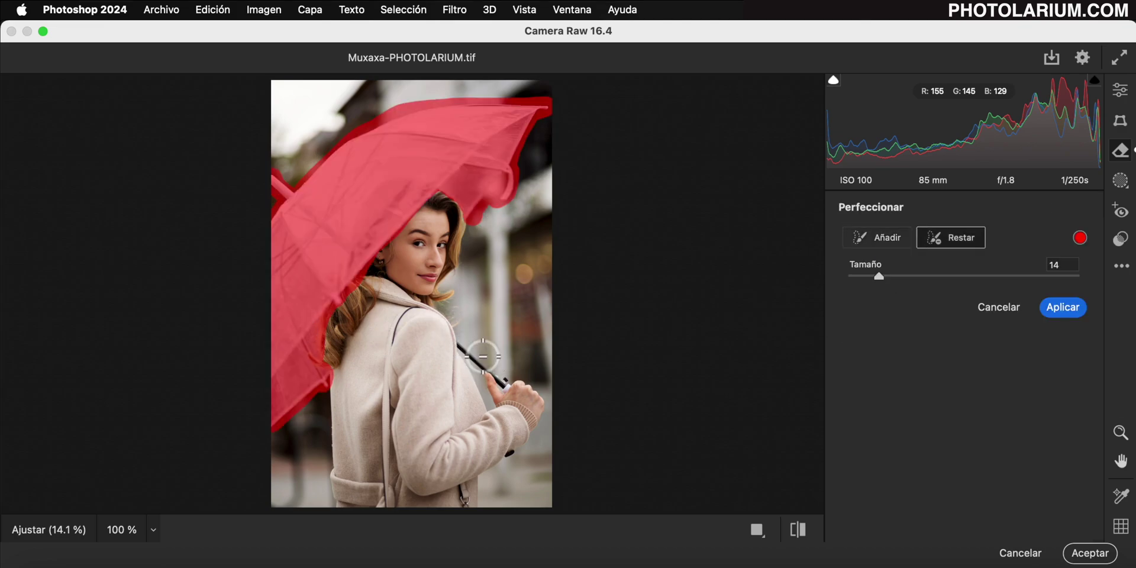
{"action": "left_click_drag", "start_coordinate": [485, 357], "coordinate": [463, 355]}
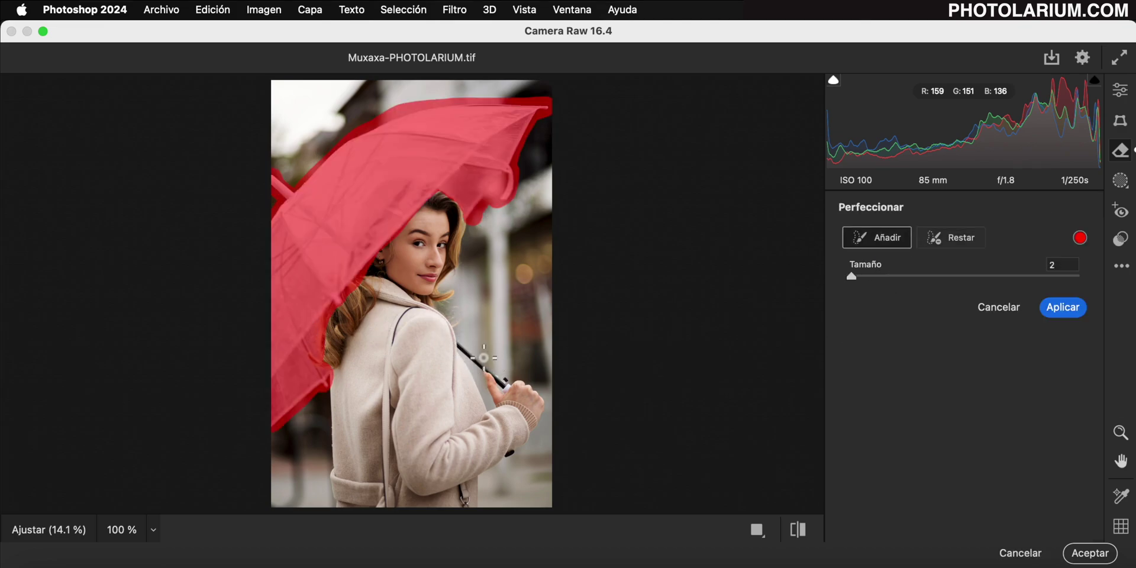
{"action": "left_click_drag", "start_coordinate": [456, 341], "coordinate": [523, 389]}
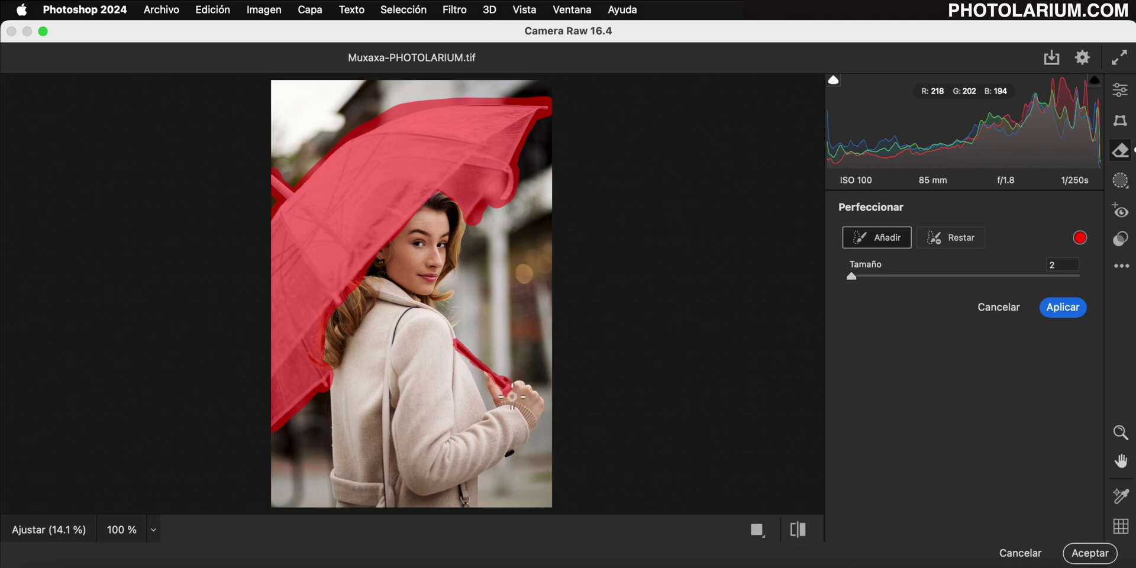
{"action": "mouse_move", "coordinate": [442, 381]}
{"action": "left_mouse_down"}
{"action": "mouse_move", "coordinate": [474, 400]}
{"action": "mouse_move", "coordinate": [433, 486]}
{"action": "mouse_move", "coordinate": [519, 438]}
{"action": "mouse_move", "coordinate": [475, 361]}
{"action": "mouse_move", "coordinate": [434, 454]}
{"action": "left_mouse_up"}
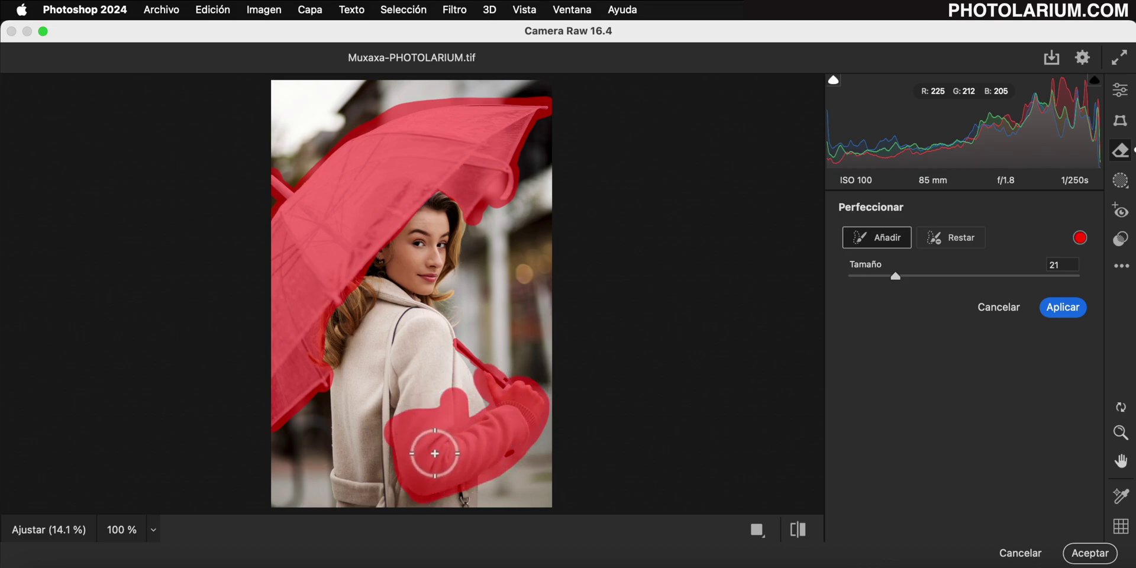
{"action": "left_click", "coordinate": [1061, 307]}
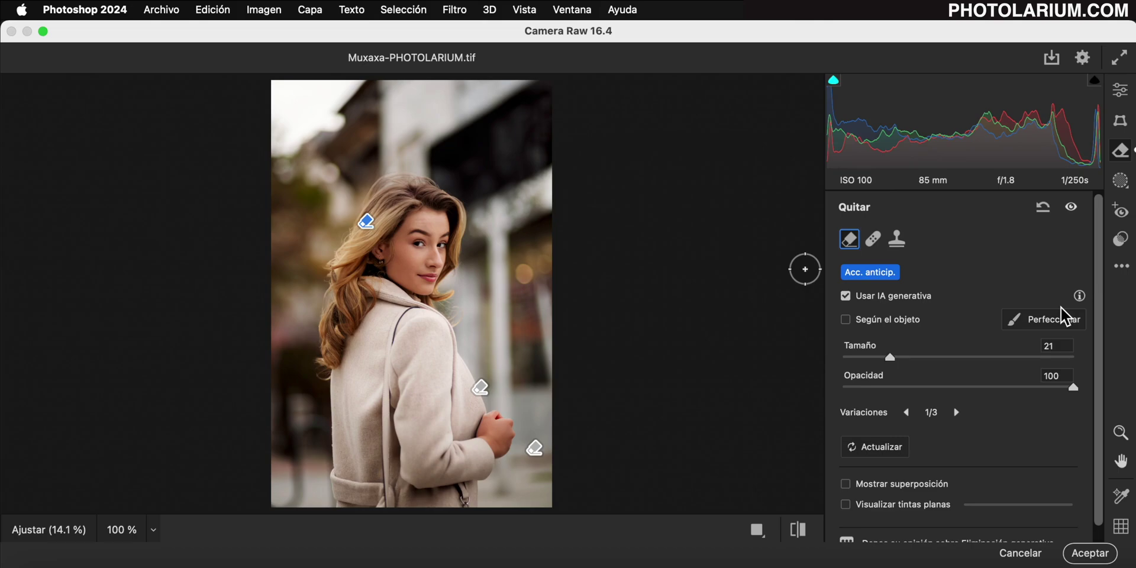
Step: Cycle the fills back to variation 1 of 3 and enable Mostrar superposición
{"action": "left_click", "coordinate": [957, 413]}
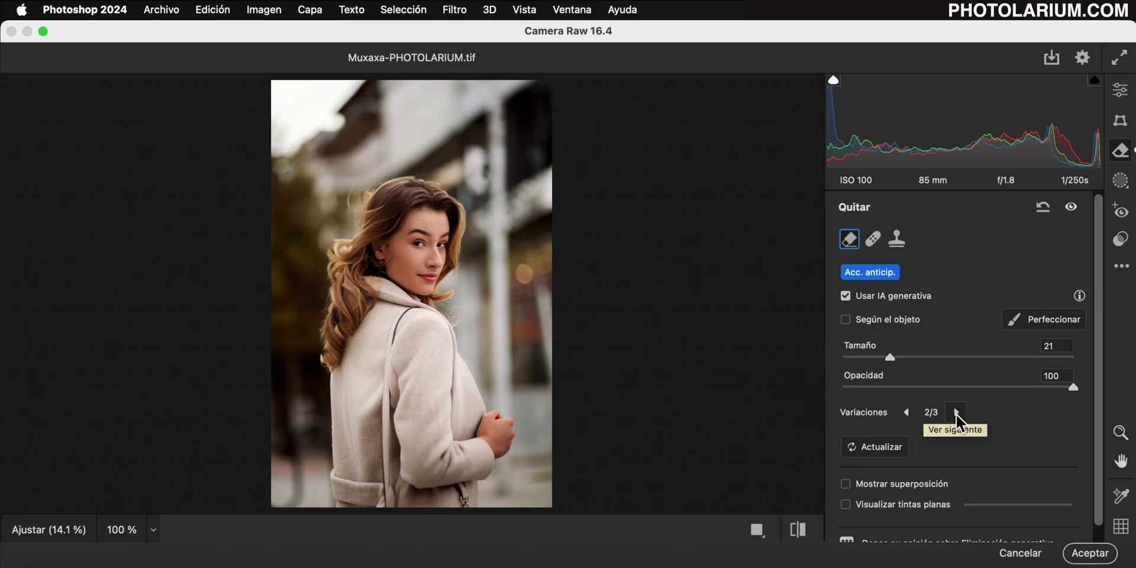
{"action": "left_click", "coordinate": [957, 412]}
{"action": "left_click", "coordinate": [955, 412]}
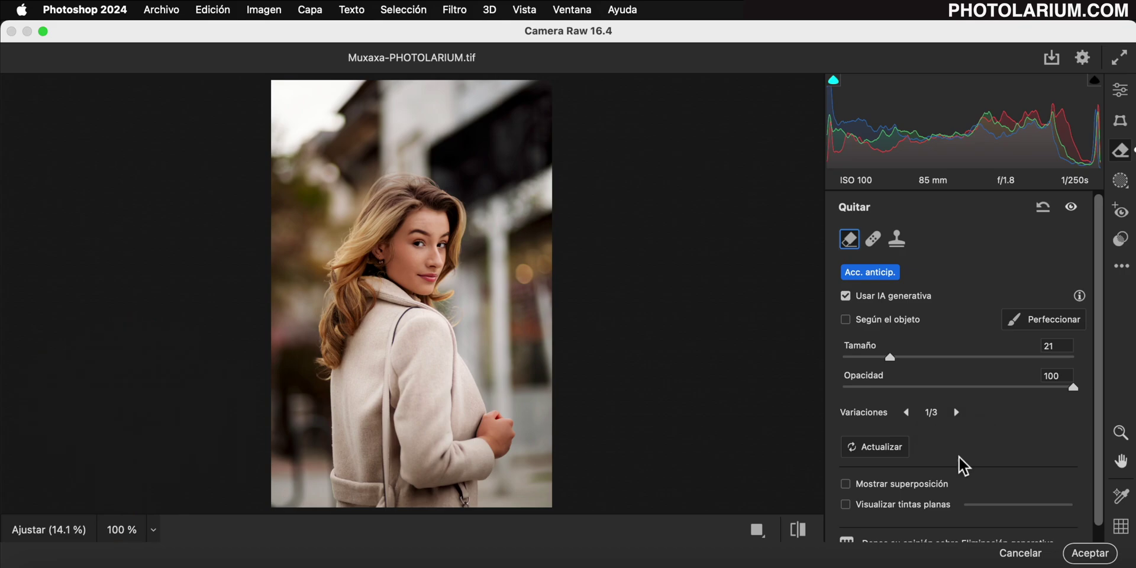
{"action": "left_click", "coordinate": [847, 484]}
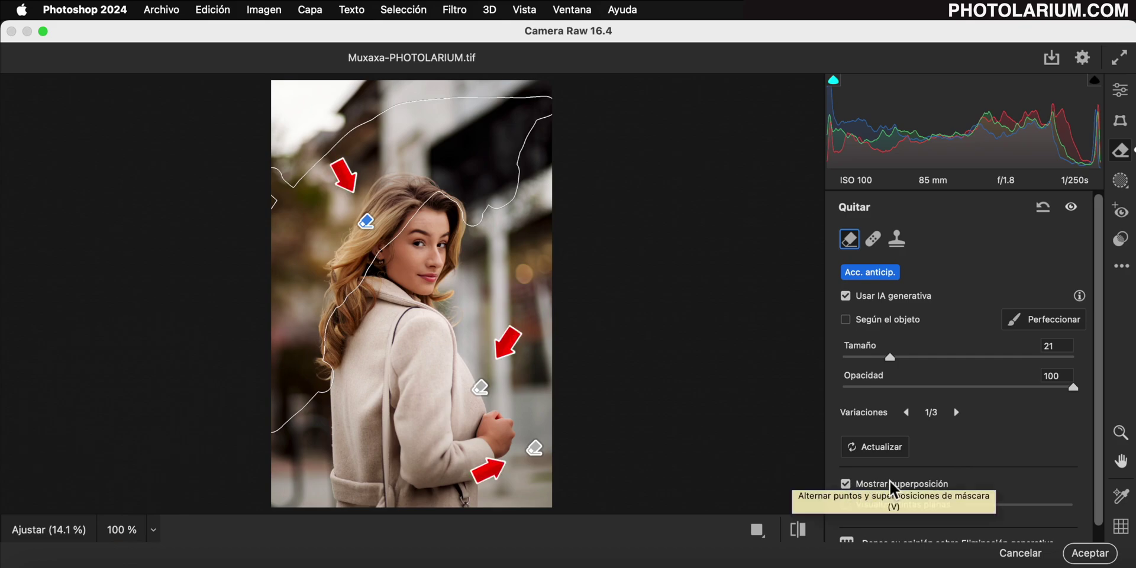
Step: Cycle through the background removal's fill variations, ending on variation 2
{"action": "left_click", "coordinate": [959, 412]}
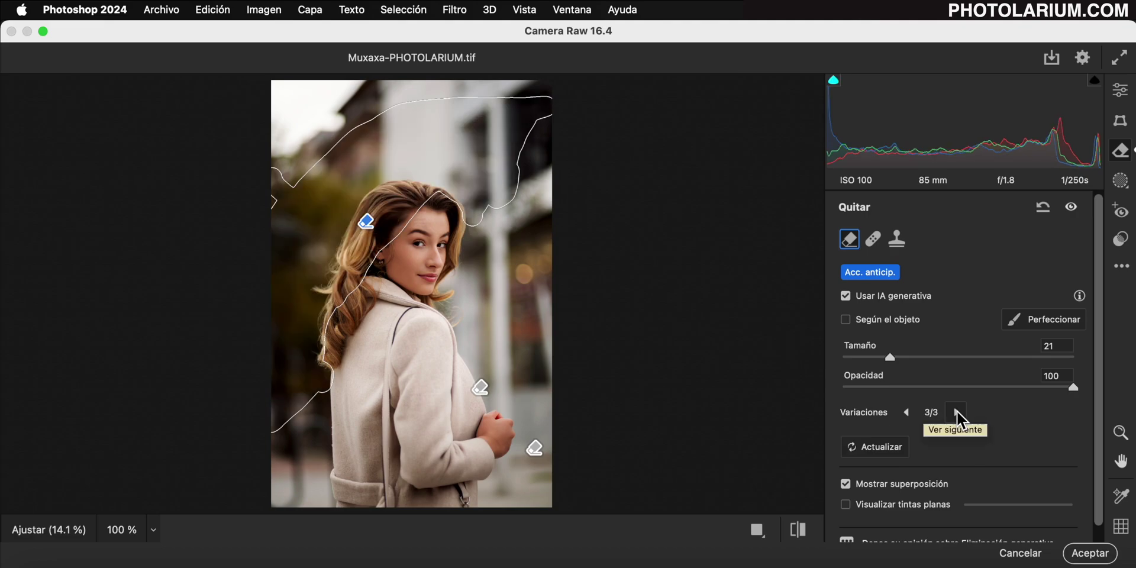
{"action": "left_click", "coordinate": [957, 410]}
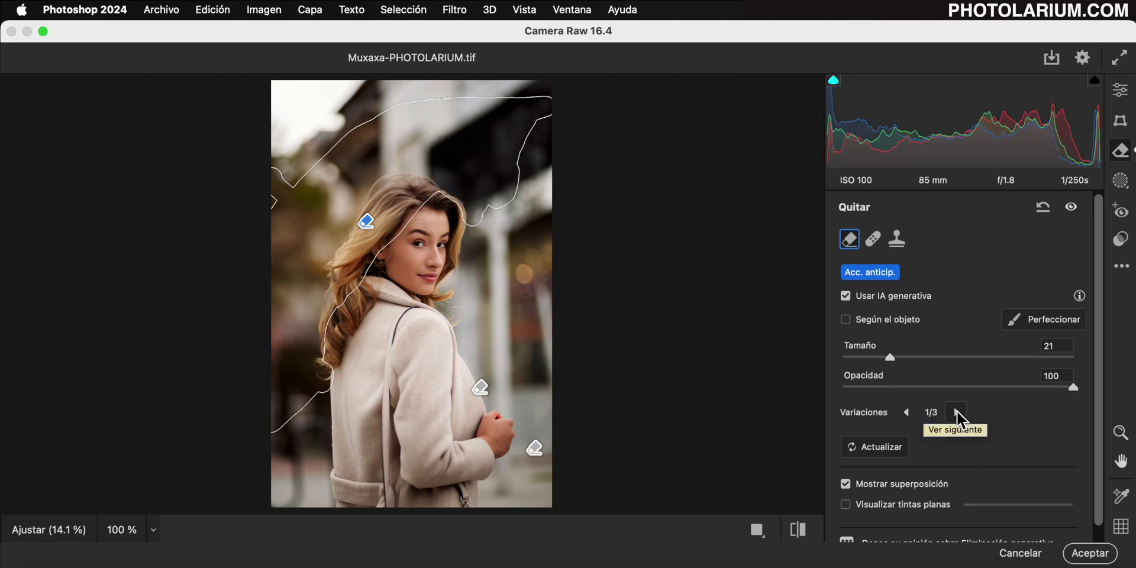
{"action": "left_click", "coordinate": [957, 411]}
{"action": "left_click", "coordinate": [957, 411]}
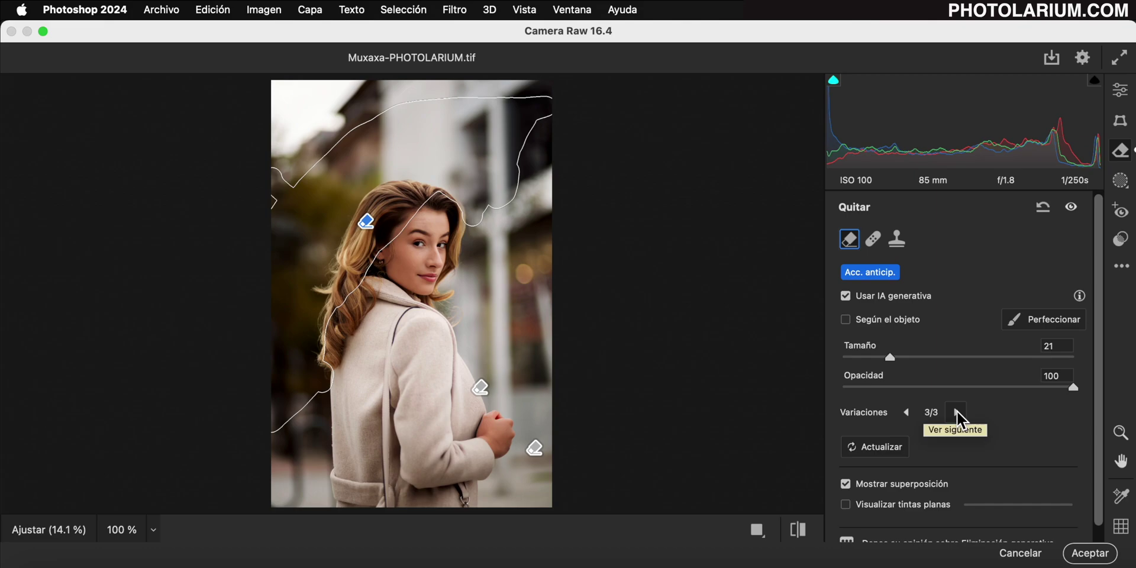
{"action": "left_click", "coordinate": [957, 411]}
{"action": "left_click", "coordinate": [957, 411]}
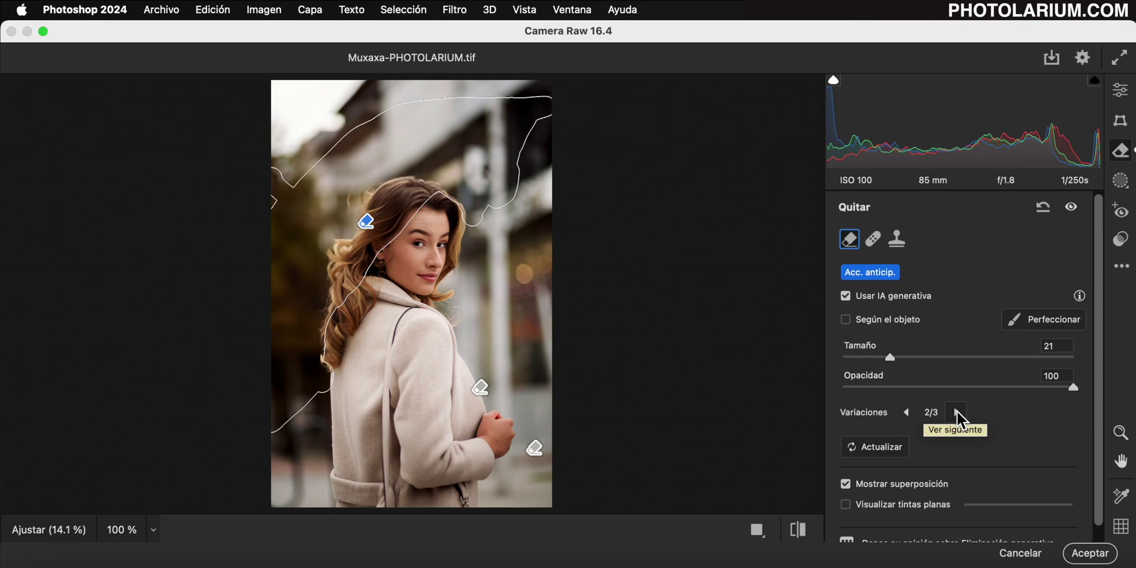
Step: Select the hand-area pin, try its variations, then select the lower-right removal pin
{"action": "left_click", "coordinate": [481, 389]}
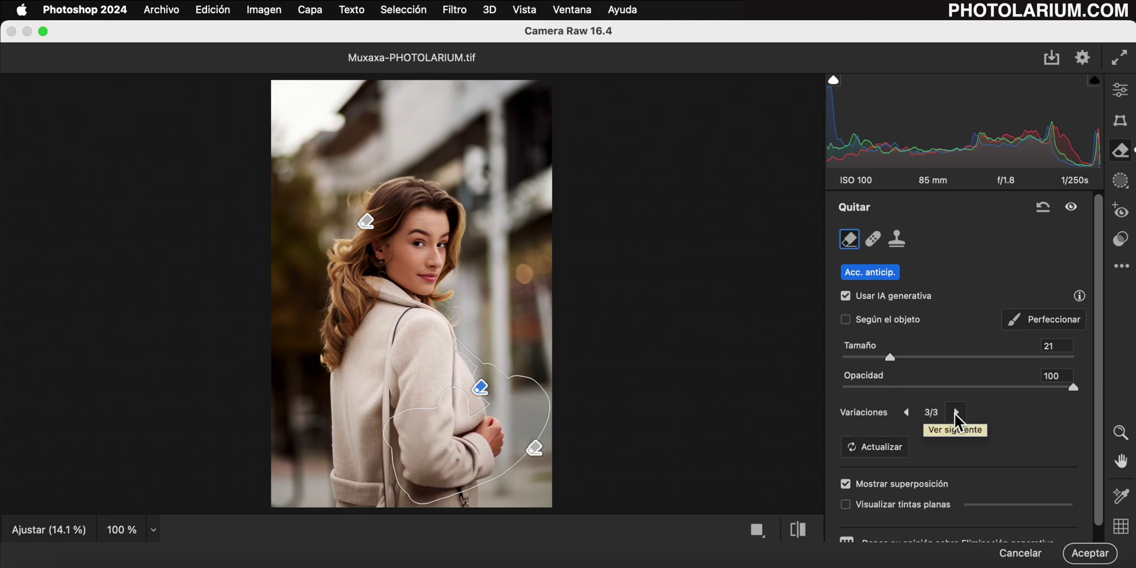
{"action": "left_click", "coordinate": [955, 413]}
{"action": "left_click", "coordinate": [535, 448]}
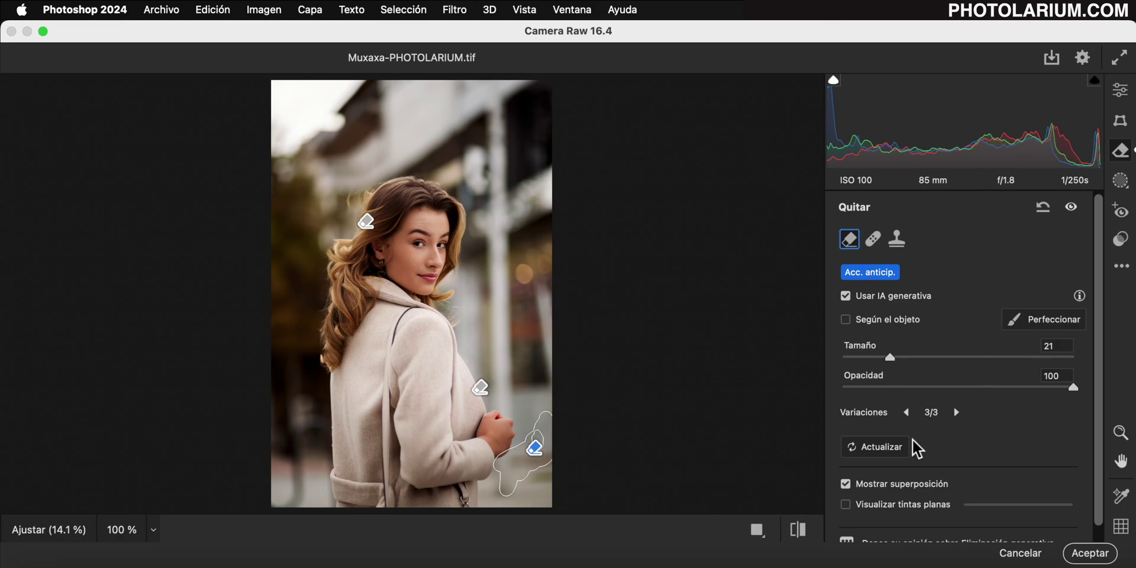
Step: Paint a removal down the lower coat, apply it, and preview fills to variation 3
{"action": "mouse_move", "coordinate": [400, 421]}
{"action": "left_mouse_down"}
{"action": "mouse_move", "coordinate": [401, 463]}
{"action": "mouse_move", "coordinate": [421, 501]}
{"action": "left_mouse_up"}
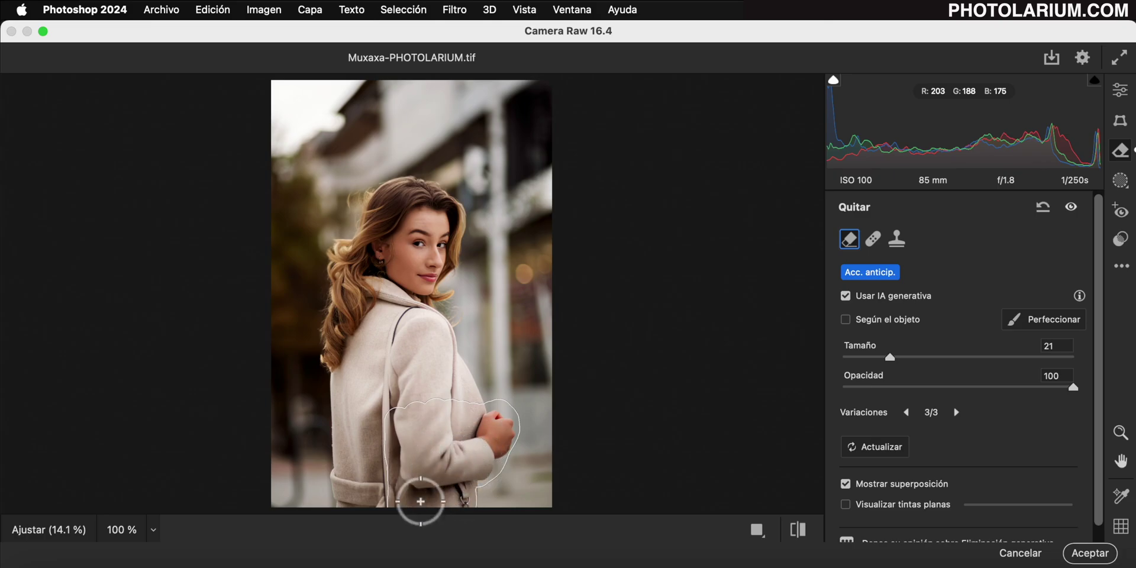
{"action": "left_click", "coordinate": [1063, 308]}
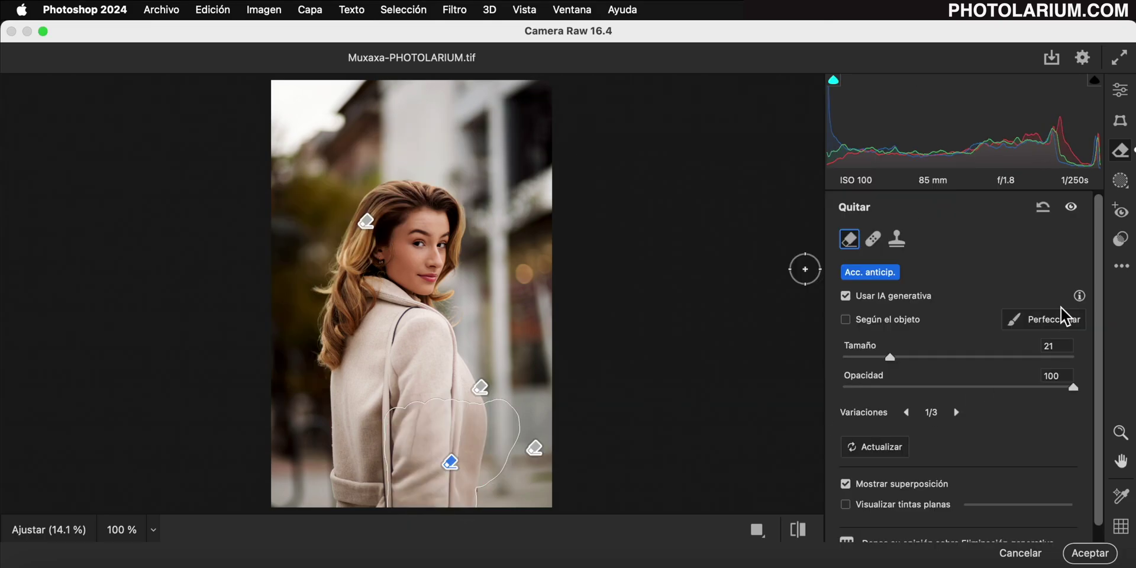
{"action": "left_click", "coordinate": [957, 413]}
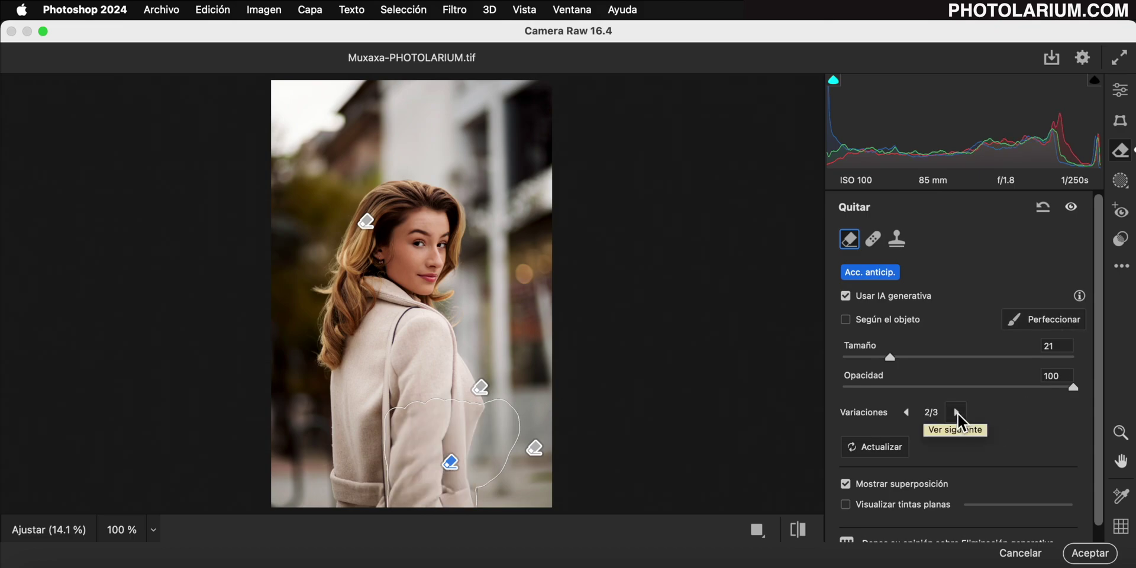
{"action": "left_click", "coordinate": [958, 413]}
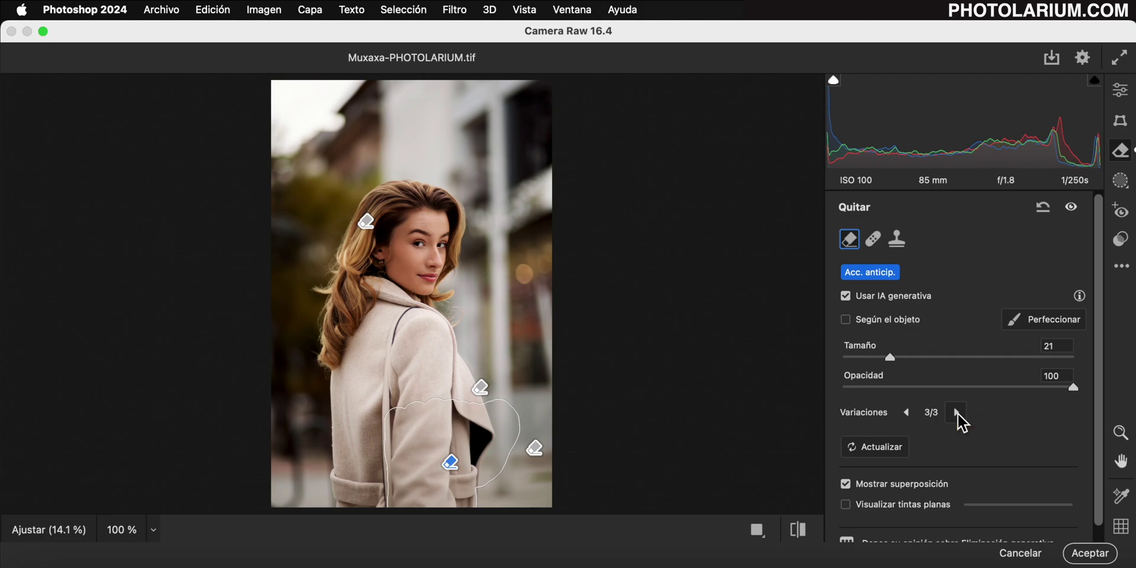
{"action": "left_click", "coordinate": [1038, 320]}
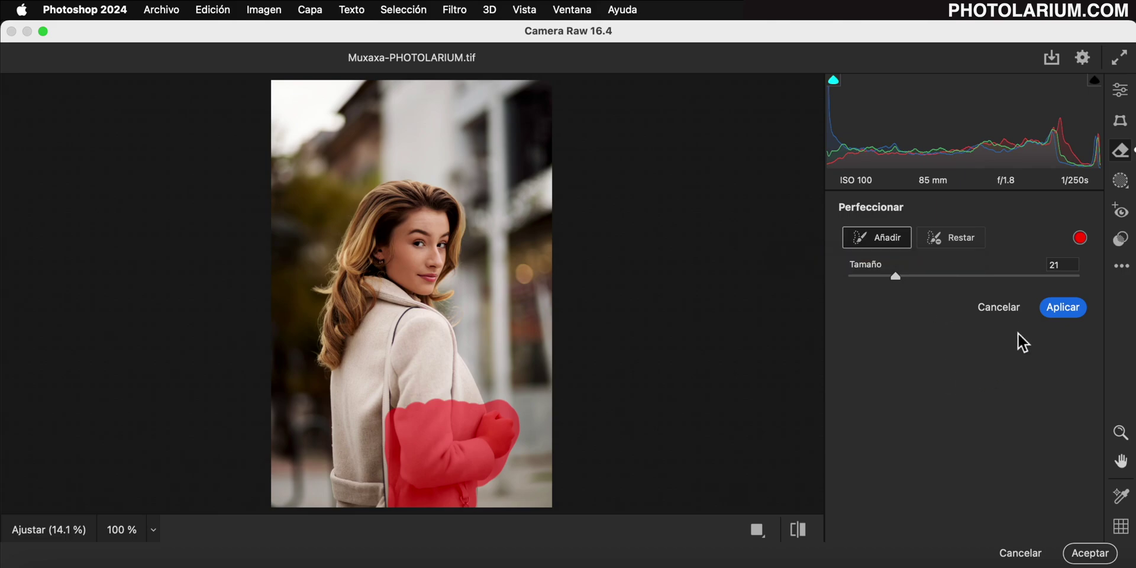
{"action": "left_click", "coordinate": [1006, 309]}
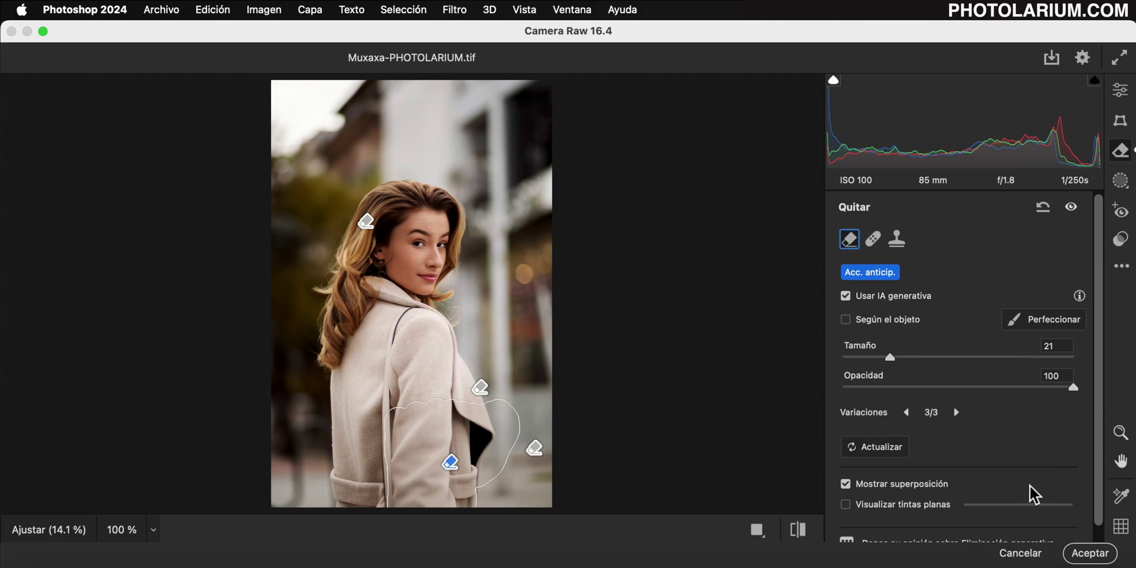
Step: Check for leftover spots with Visualizar tintas planas and a lowered threshold, then hide the removal overlay
{"action": "left_click", "coordinate": [847, 505]}
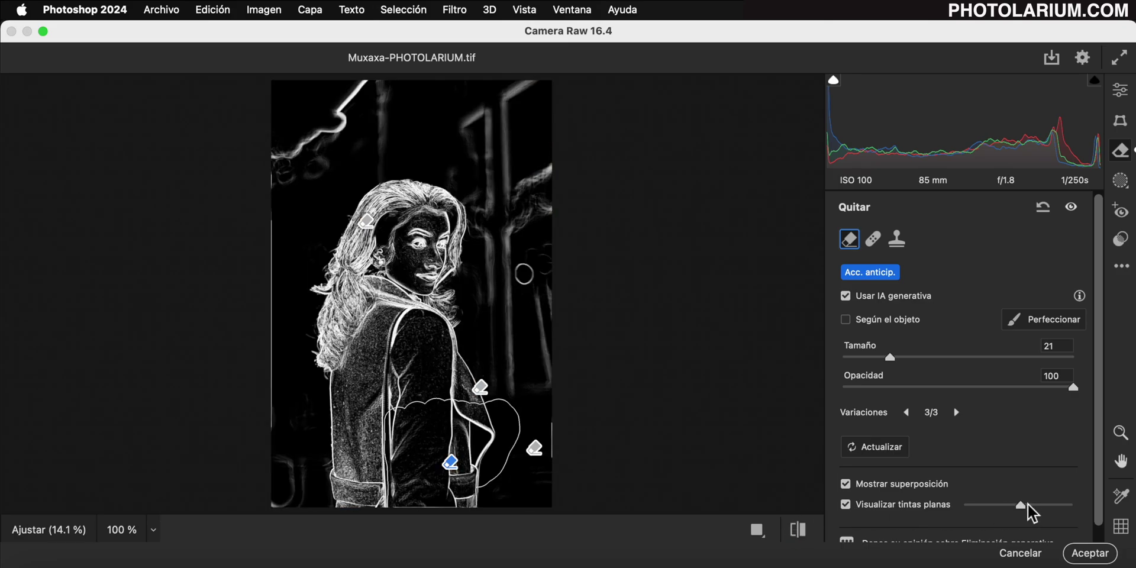
{"action": "mouse_move", "coordinate": [1022, 505]}
{"action": "left_mouse_down"}
{"action": "mouse_move", "coordinate": [993, 509]}
{"action": "mouse_move", "coordinate": [1011, 509]}
{"action": "left_mouse_up"}
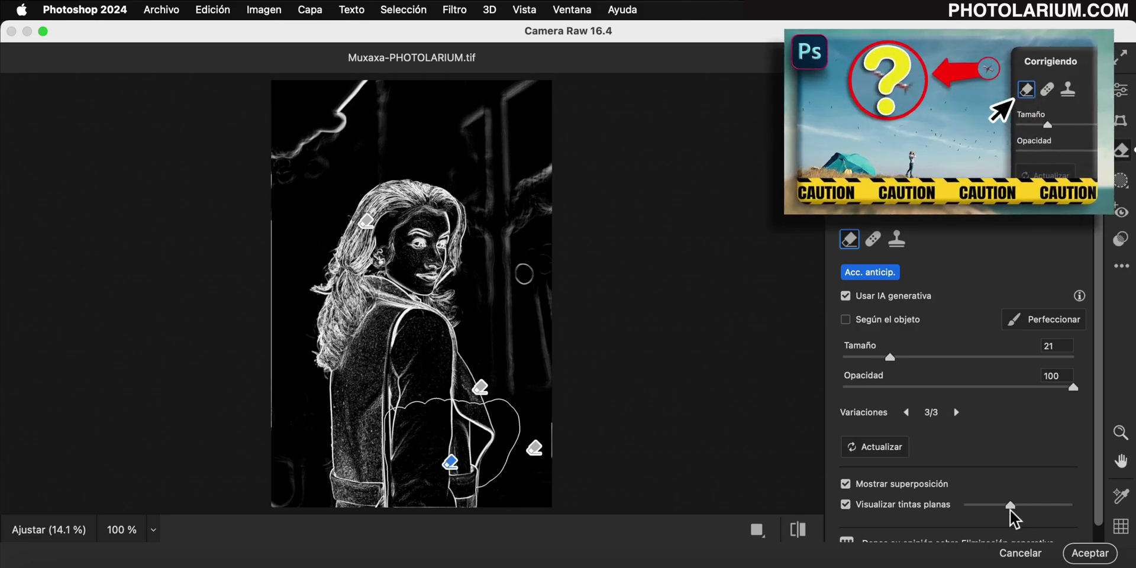
{"action": "mouse_move", "coordinate": [1011, 509]}
{"action": "left_mouse_down"}
{"action": "mouse_move", "coordinate": [994, 509]}
{"action": "mouse_move", "coordinate": [1013, 510]}
{"action": "left_mouse_up"}
{"action": "left_click", "coordinate": [846, 505]}
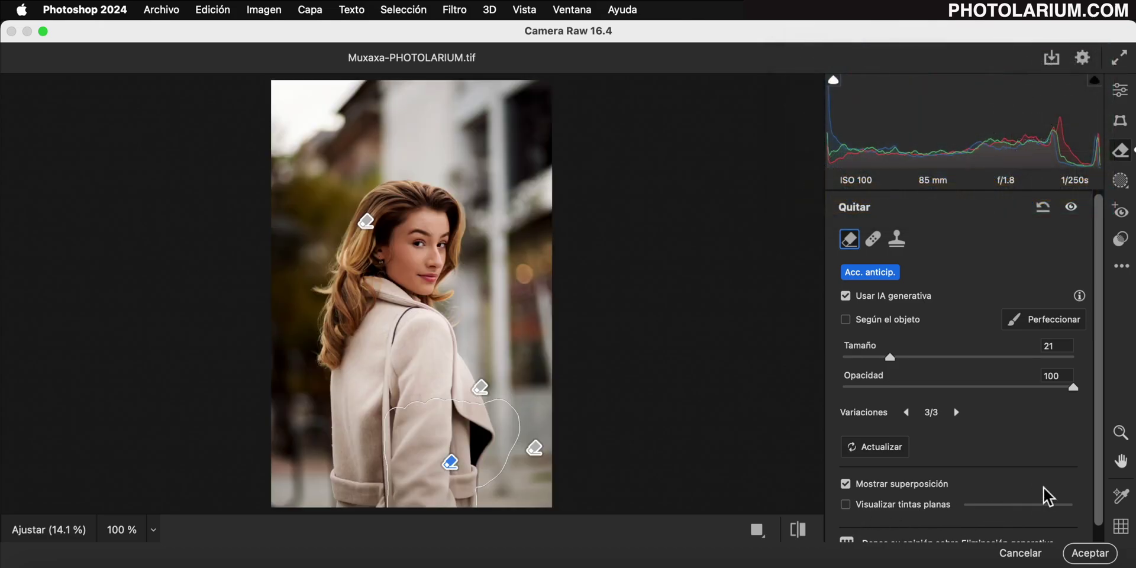
{"action": "key", "text": "v"}
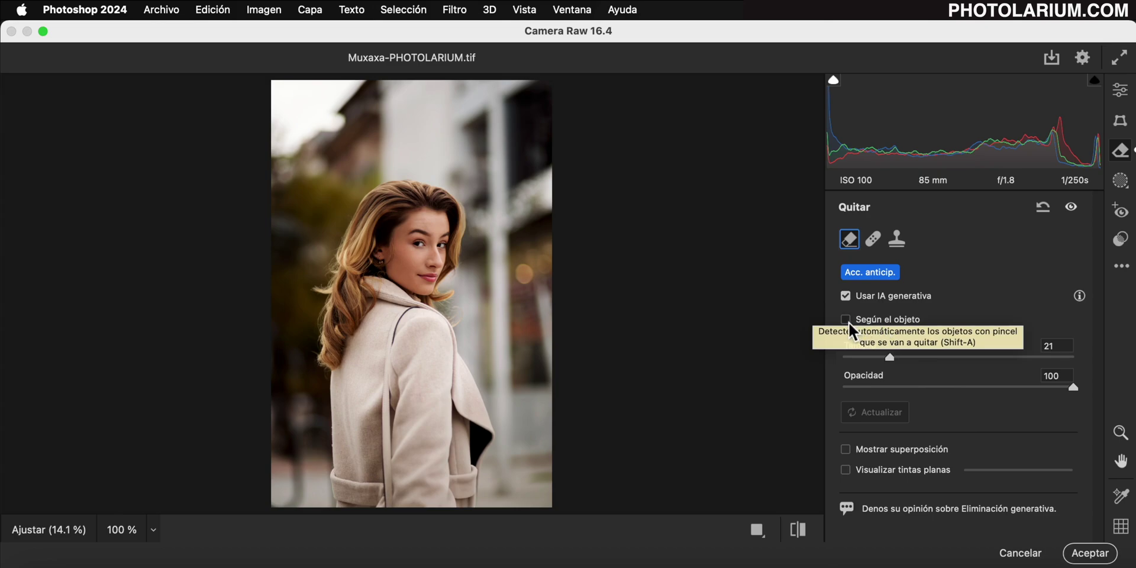
Step: Enable Según el objeto, brush around the woman, and dismiss the no-object-detected alert
{"action": "left_click", "coordinate": [847, 320]}
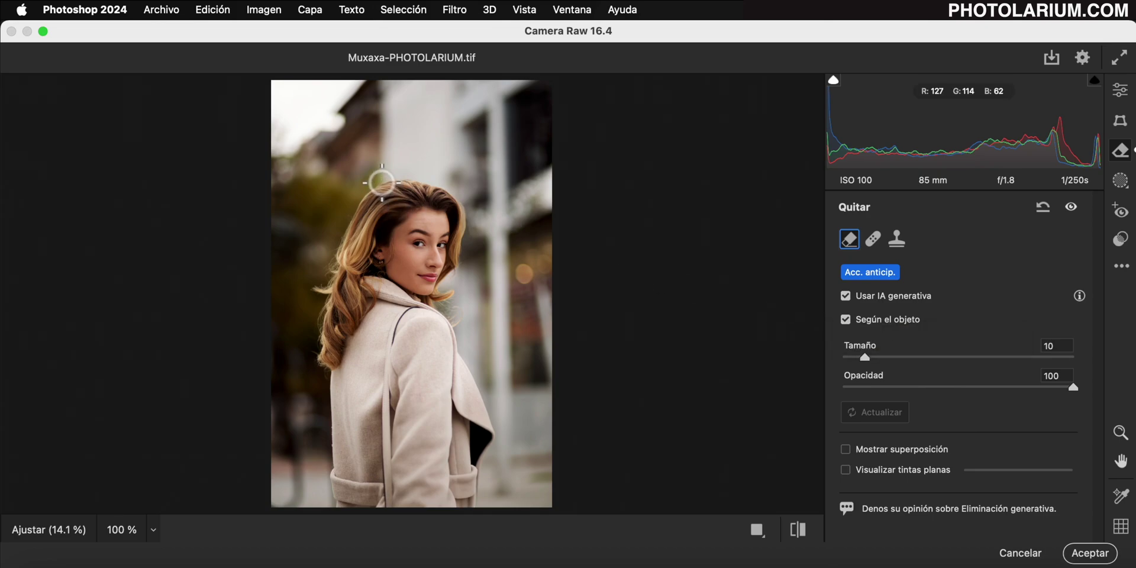
{"action": "mouse_move", "coordinate": [384, 175]}
{"action": "left_mouse_down"}
{"action": "mouse_move", "coordinate": [324, 277]}
{"action": "mouse_move", "coordinate": [386, 173]}
{"action": "left_mouse_up"}
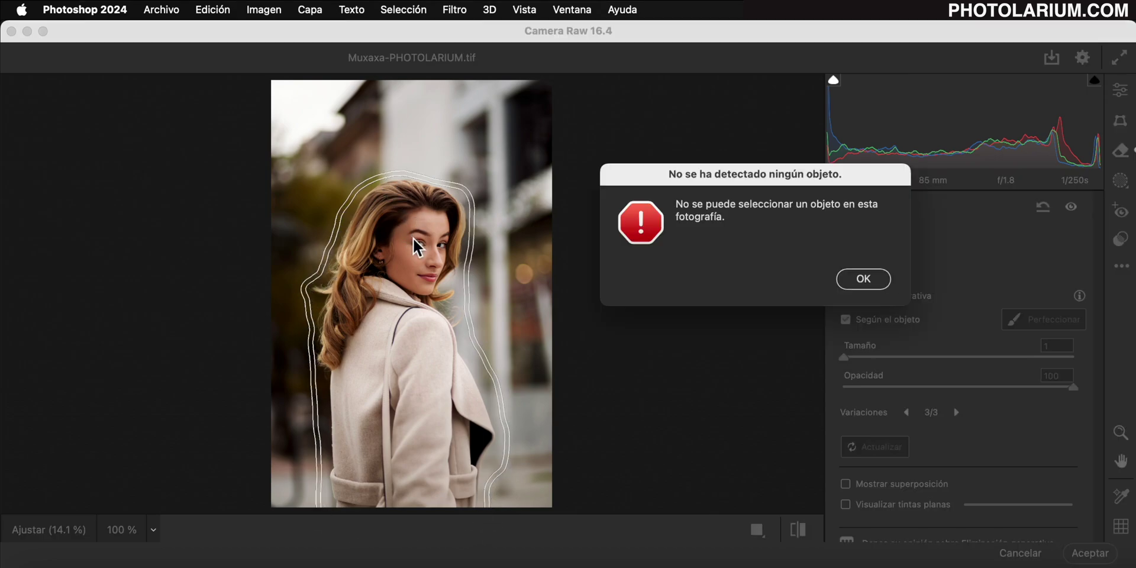
{"action": "left_click", "coordinate": [863, 280]}
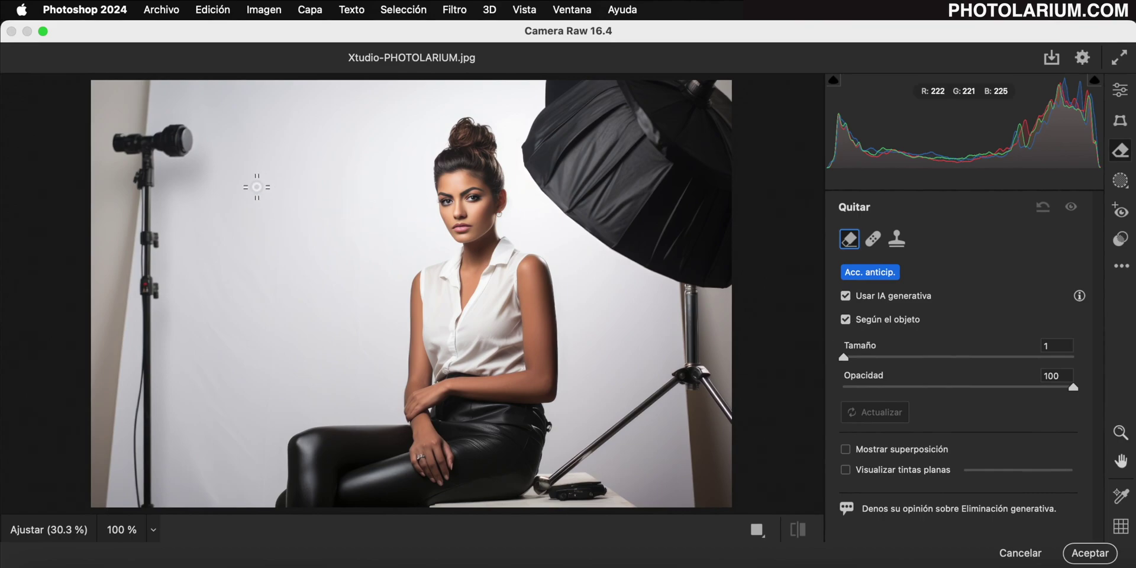
Step: Paint a Remove stroke around the studio model's head
{"action": "mouse_move", "coordinate": [151, 124]}
{"action": "left_mouse_down"}
{"action": "mouse_move", "coordinate": [127, 175]}
{"action": "mouse_move", "coordinate": [114, 438]}
{"action": "mouse_move", "coordinate": [174, 355]}
{"action": "mouse_move", "coordinate": [185, 116]}
{"action": "mouse_move", "coordinate": [148, 121]}
{"action": "left_mouse_up"}
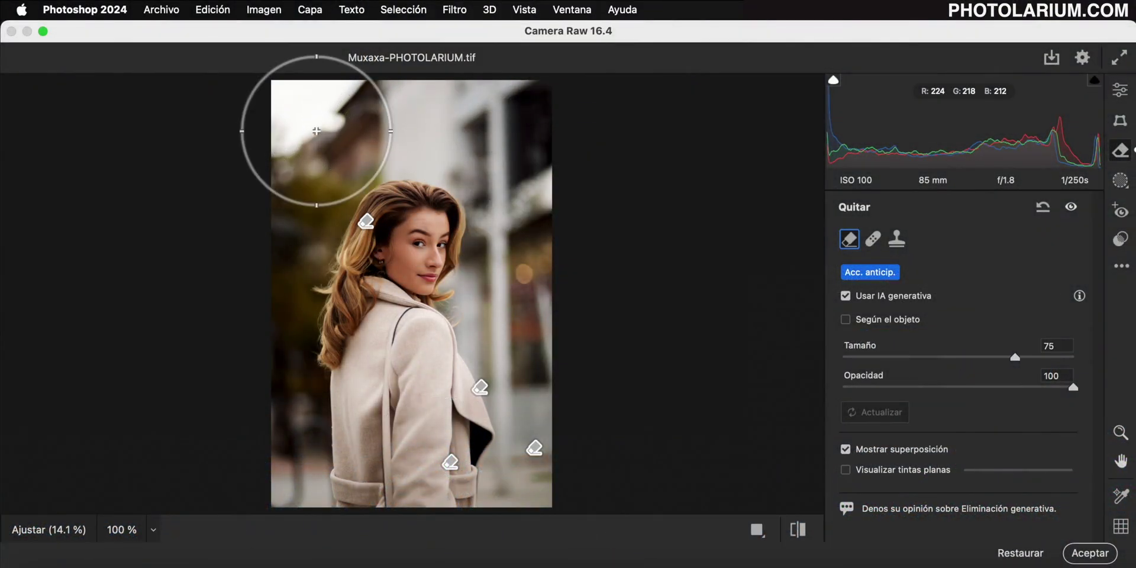
Step: Mask the background across the top and along the hair, subtract the coat edge, and apply
{"action": "mouse_move", "coordinate": [288, 98]}
{"action": "left_mouse_down"}
{"action": "mouse_move", "coordinate": [307, 203]}
{"action": "mouse_move", "coordinate": [272, 375]}
{"action": "mouse_move", "coordinate": [271, 474]}
{"action": "mouse_move", "coordinate": [330, 114]}
{"action": "mouse_move", "coordinate": [483, 287]}
{"action": "mouse_move", "coordinate": [553, 287]}
{"action": "left_mouse_up"}
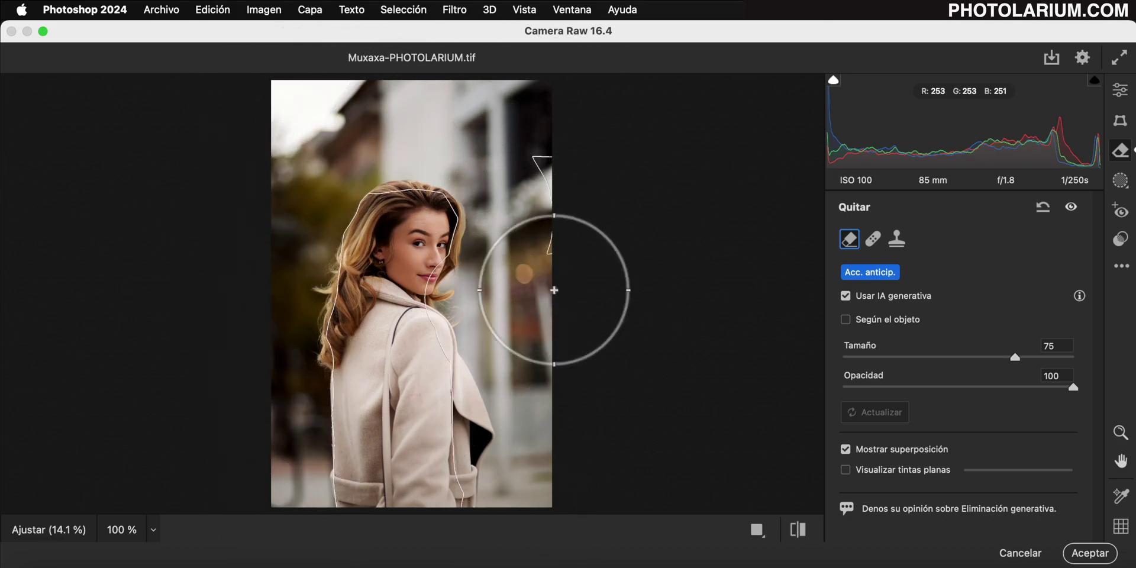
{"action": "key", "text": "alt"}
{"action": "left_click_drag", "start_coordinate": [451, 350], "coordinate": [473, 473]}
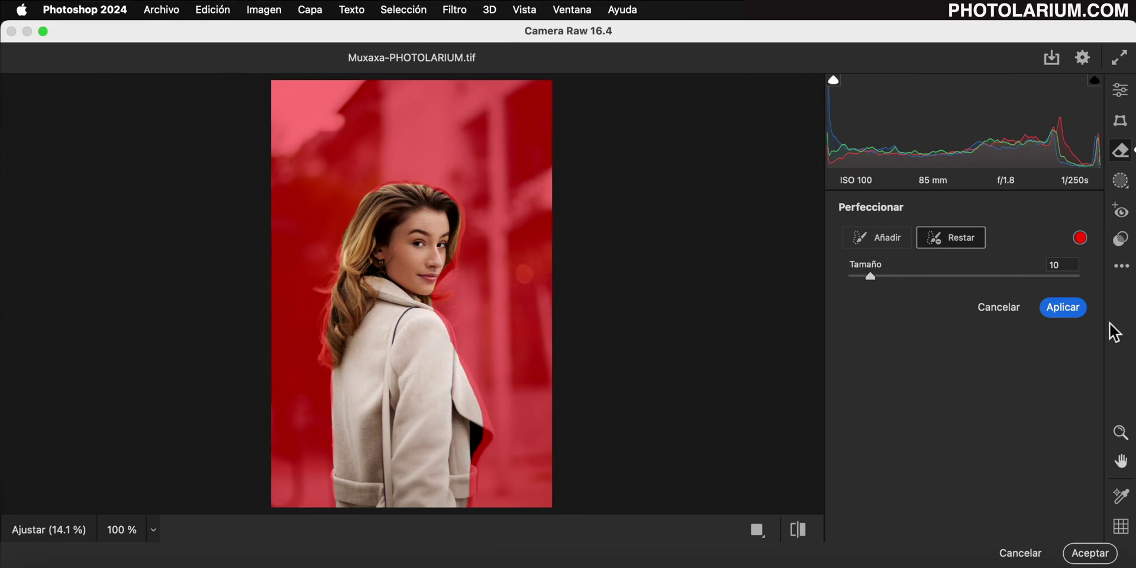
{"action": "left_click", "coordinate": [1069, 305]}
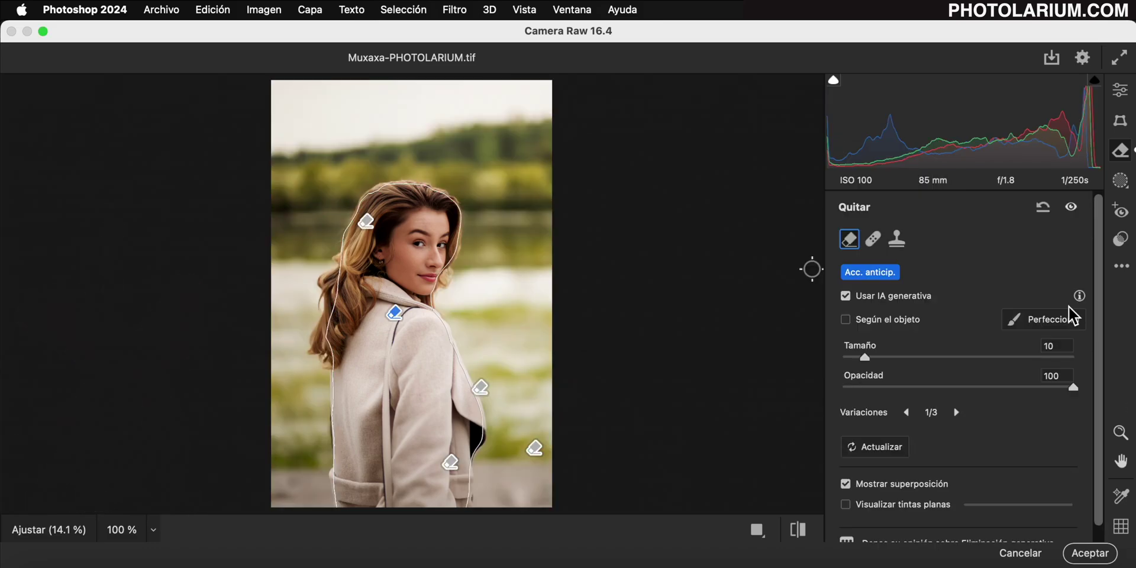
Step: Compare the three fill variations without the overlay, keep variation 1, and apply the Camera Raw edits
{"action": "left_click", "coordinate": [955, 412]}
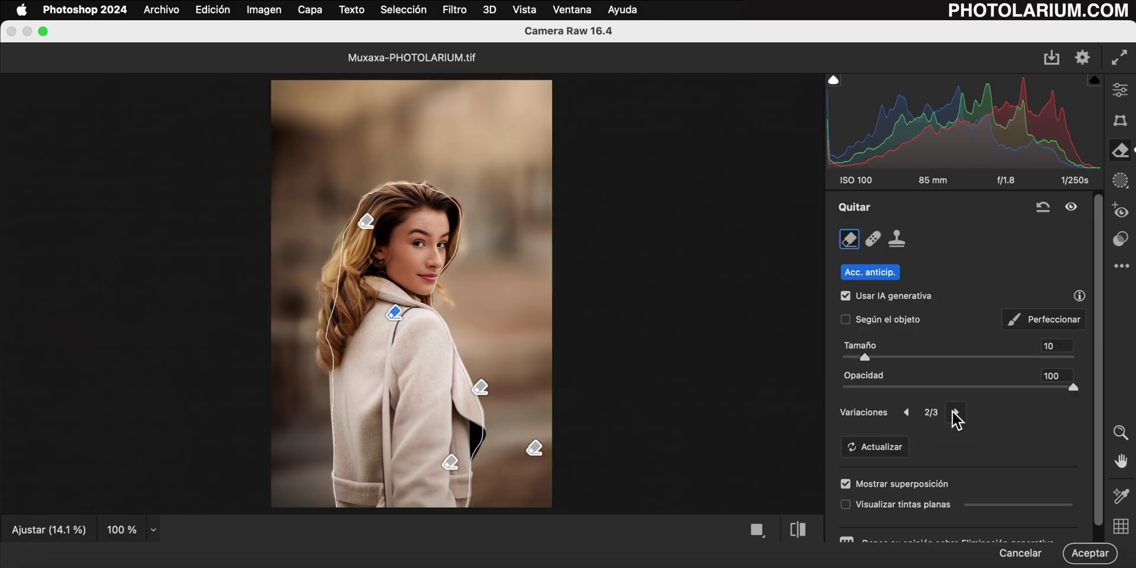
{"action": "left_click", "coordinate": [955, 413]}
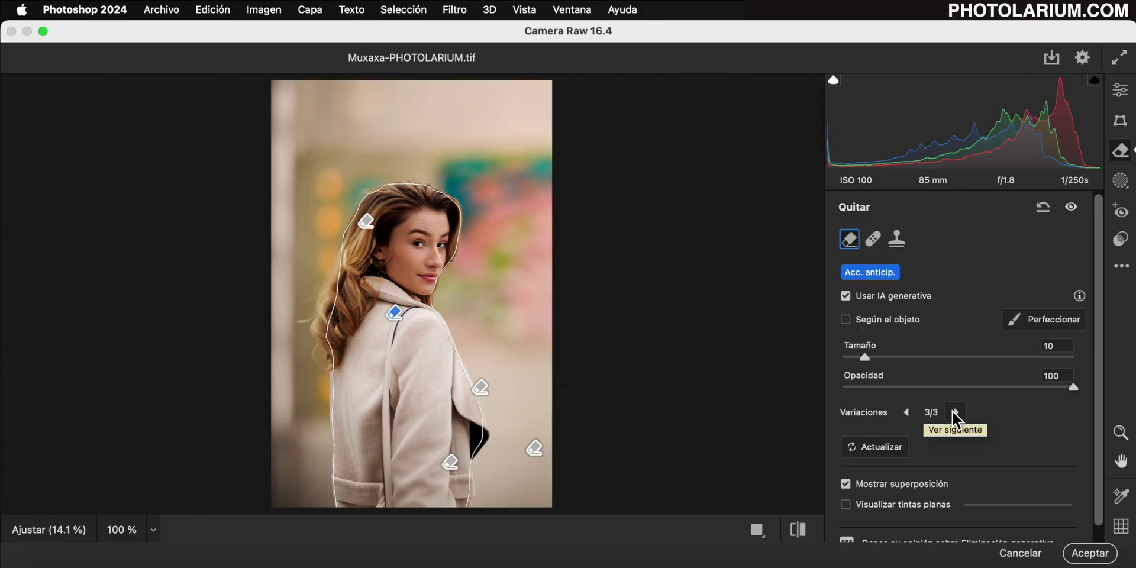
{"action": "left_click", "coordinate": [846, 484]}
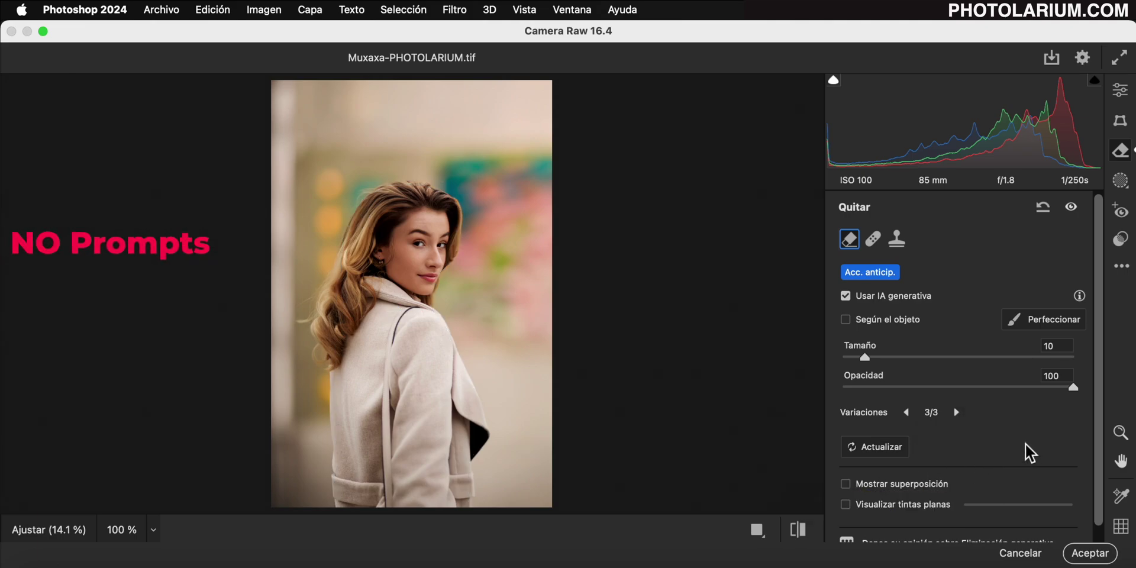
{"action": "left_click", "coordinate": [909, 413]}
{"action": "left_click", "coordinate": [908, 412]}
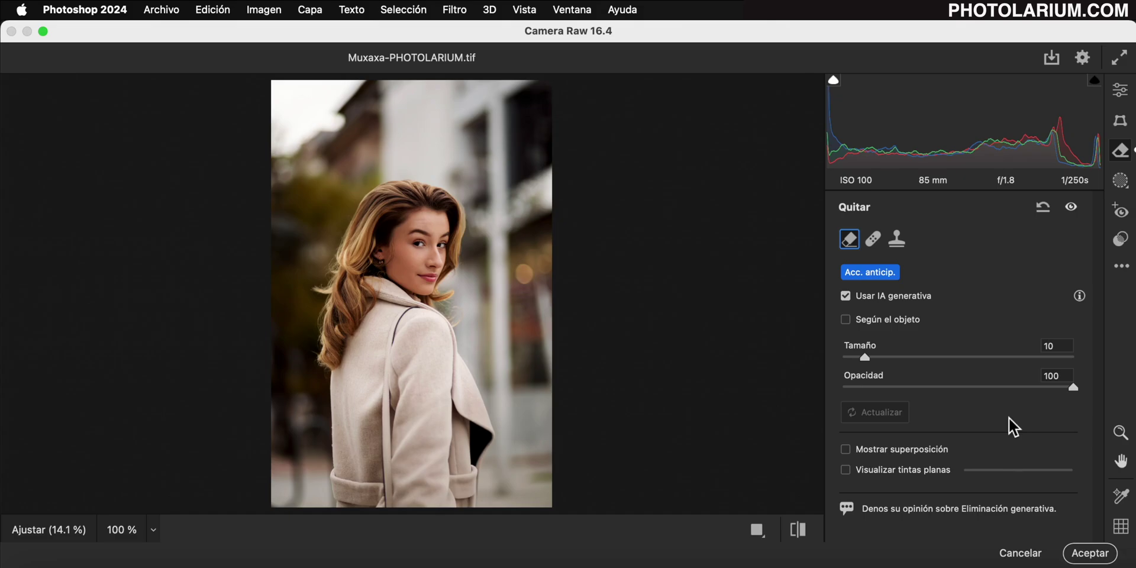
{"action": "left_click", "coordinate": [1091, 553]}
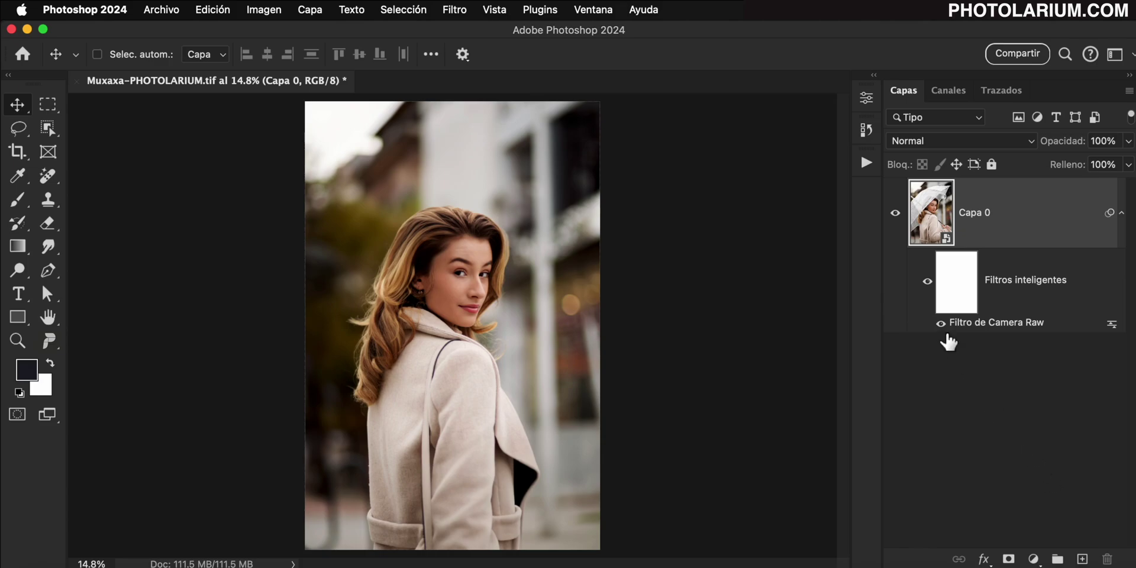
{"action": "left_click", "coordinate": [941, 324]}
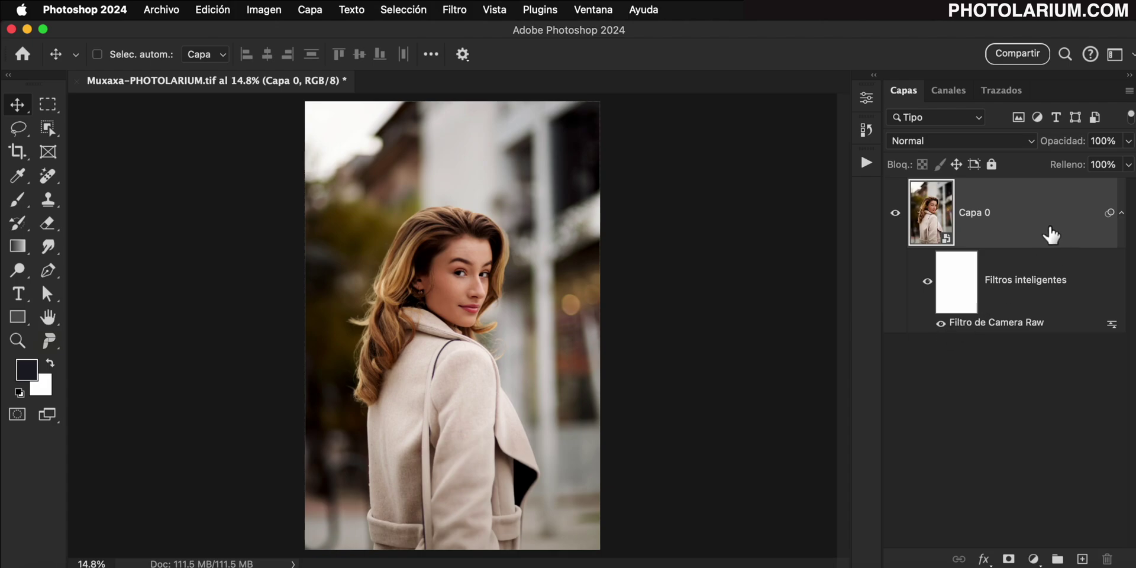
Step: Select the subject, invert to the background, and start Relleno generativo on it
{"action": "left_click", "coordinate": [409, 12]}
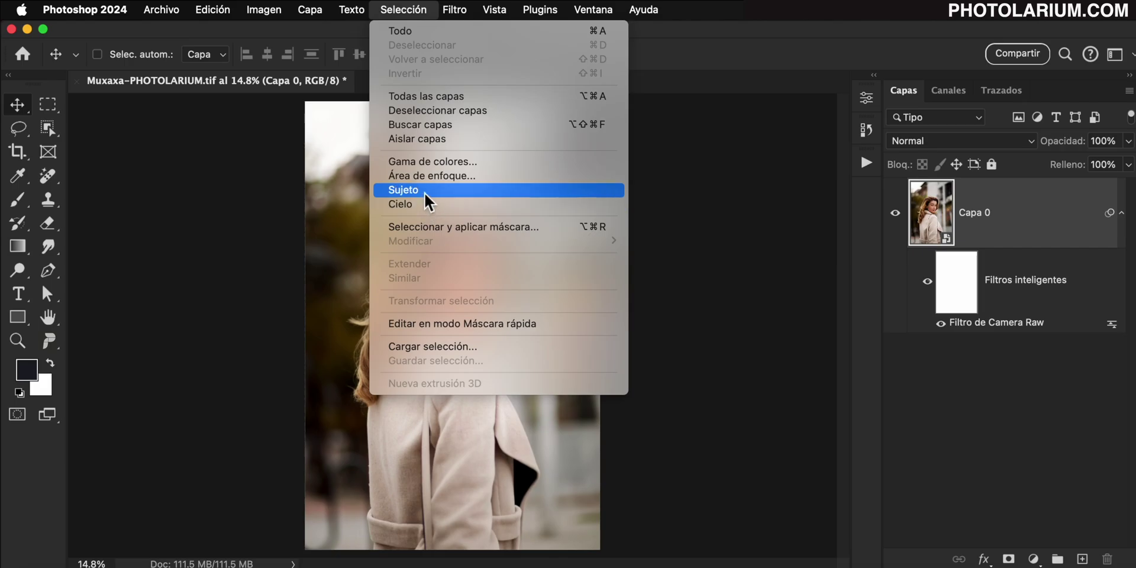
{"action": "left_click", "coordinate": [425, 194]}
{"action": "left_click", "coordinate": [417, 11]}
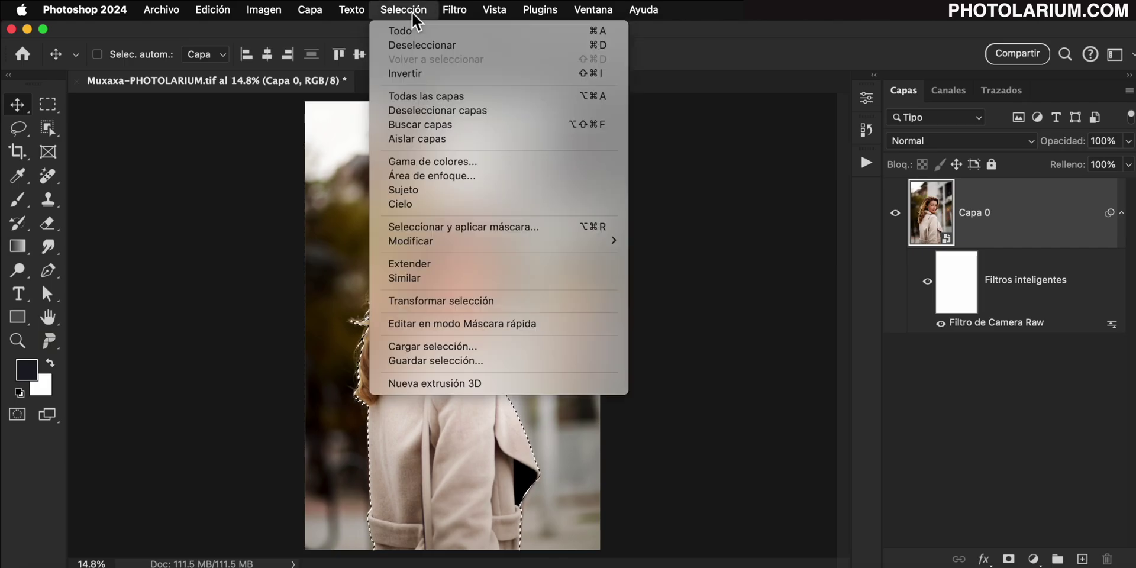
{"action": "left_click", "coordinate": [548, 74]}
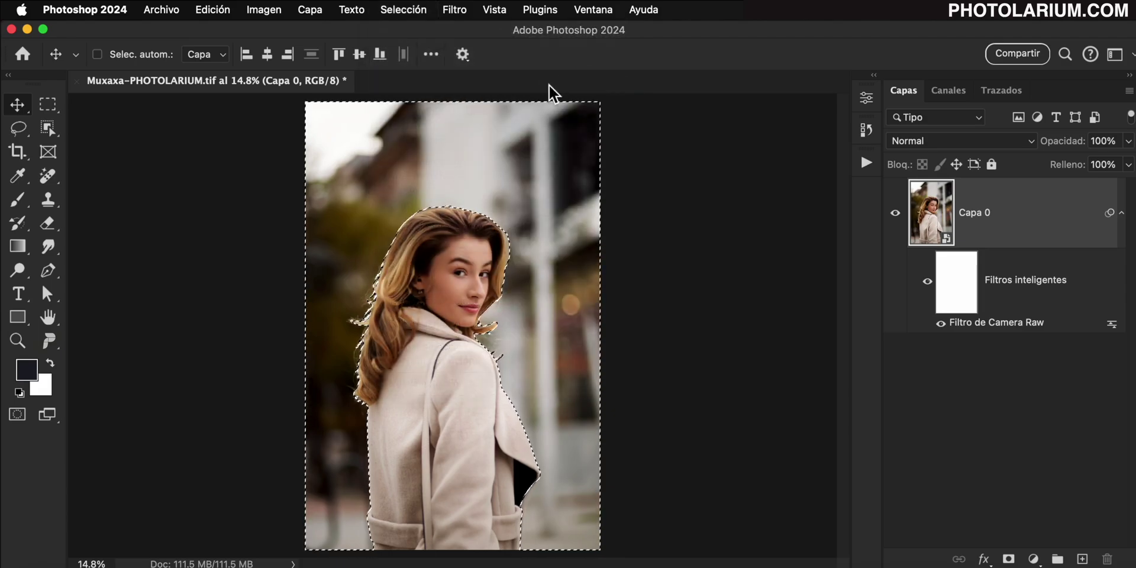
{"action": "left_click", "coordinate": [213, 9]}
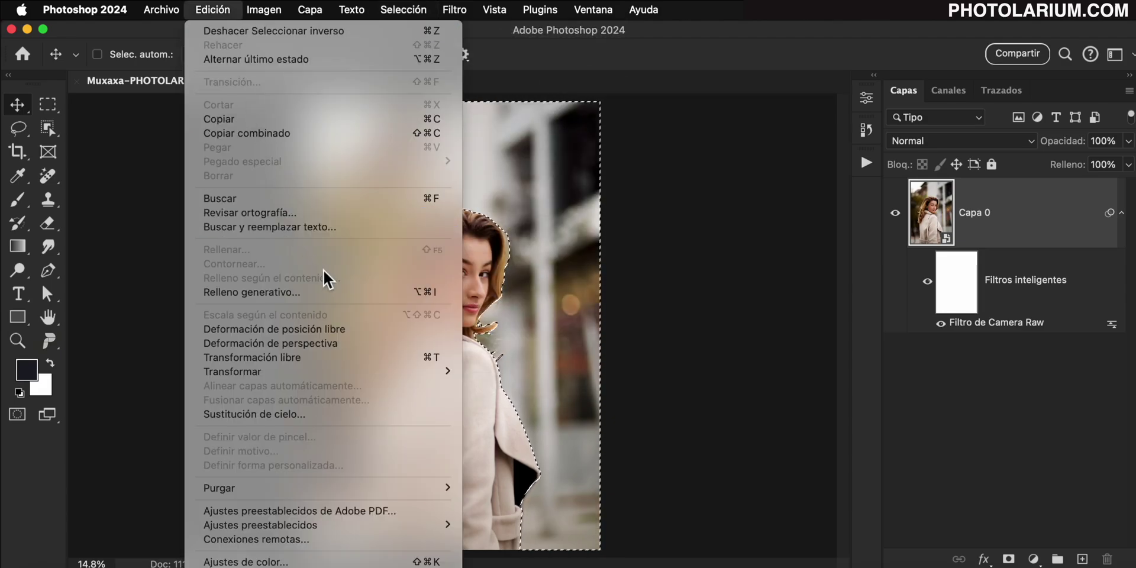
{"action": "left_click", "coordinate": [342, 302]}
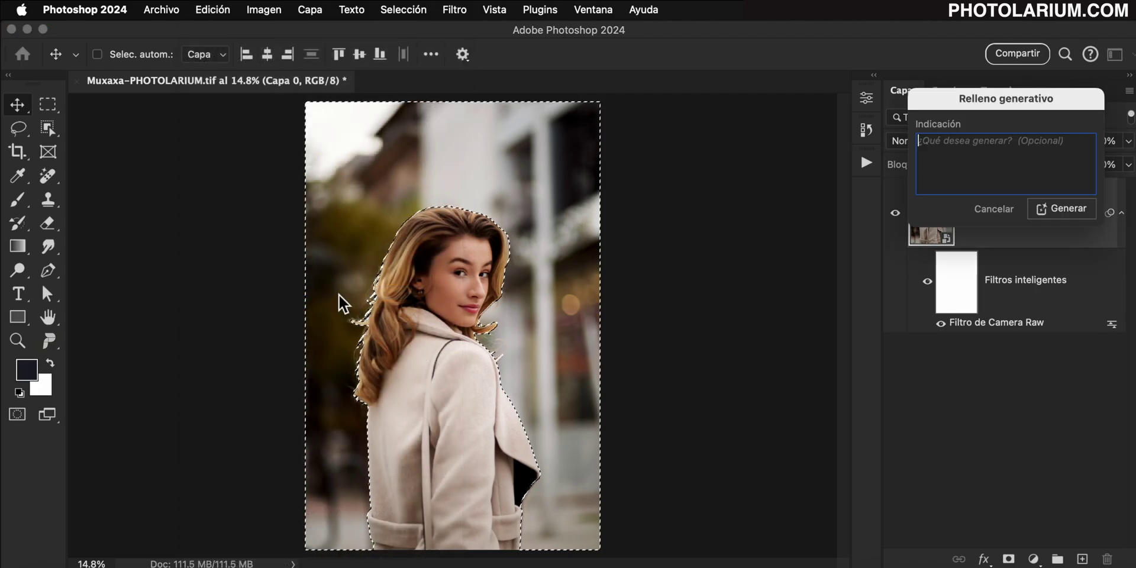
Step: Generate a new background layer from the prompt 'blurry paris background'
{"action": "left_click_drag", "start_coordinate": [1059, 102], "coordinate": [807, 80]}
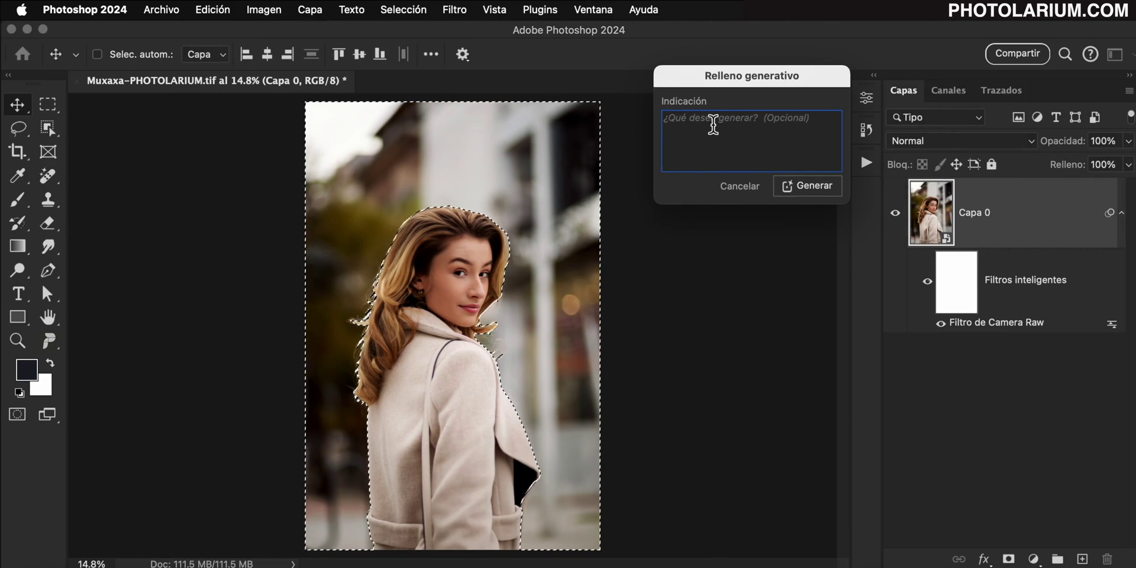
{"action": "left_click", "coordinate": [664, 121]}
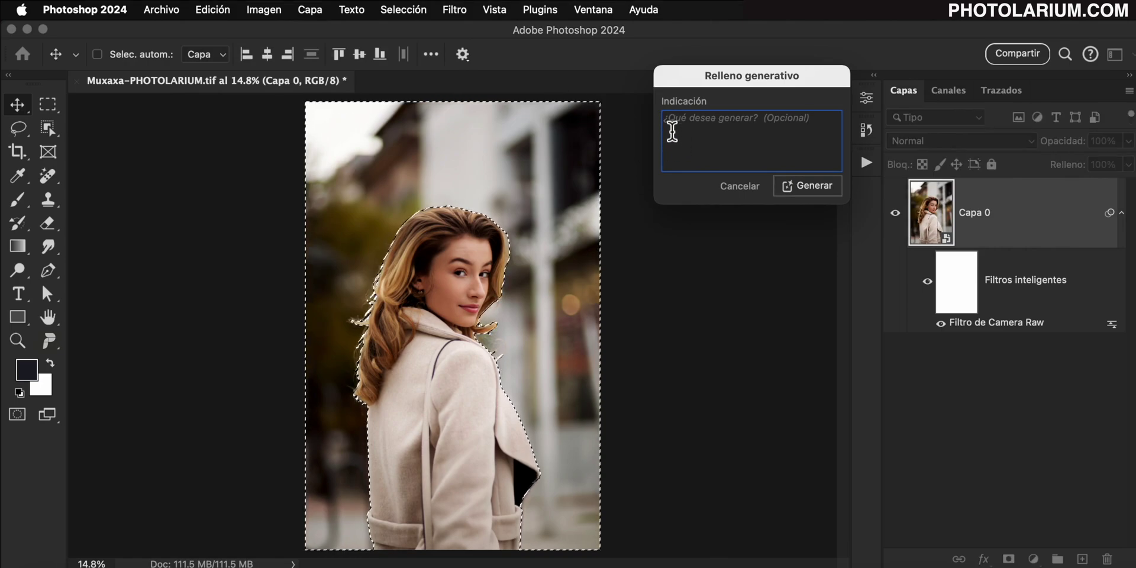
{"action": "type", "text": "blurry paris background"}
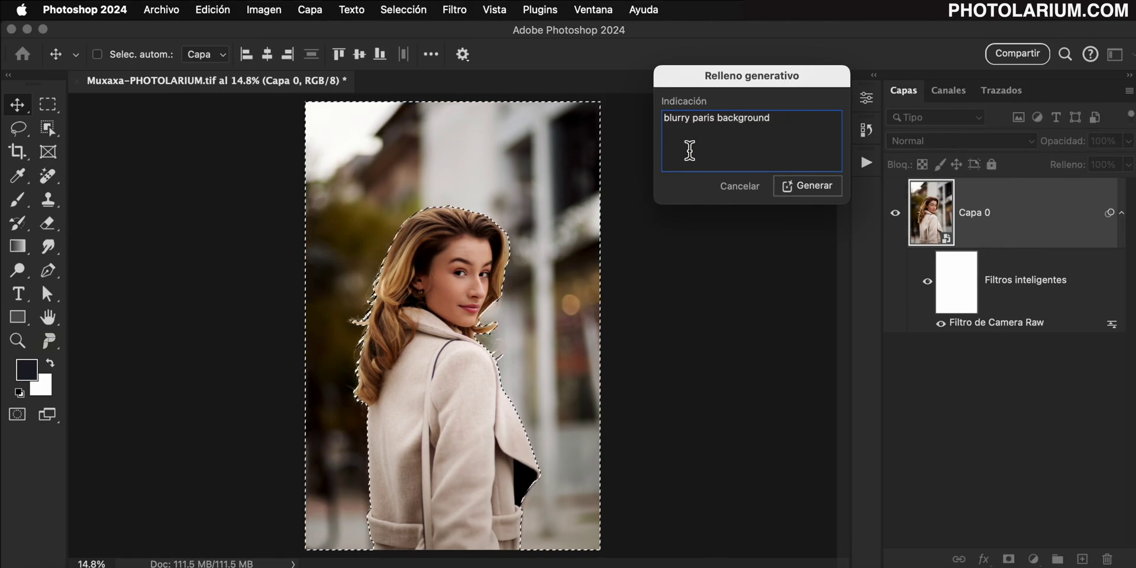
{"action": "left_click", "coordinate": [811, 188]}
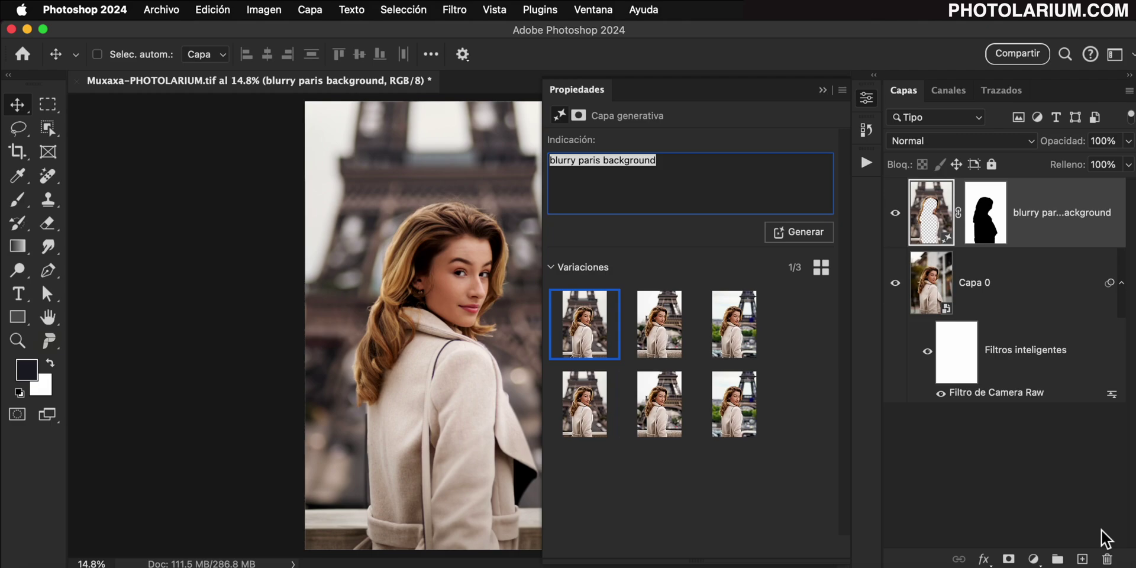
Step: Preview all three generated backgrounds, keep the first Eiffel Tower version, and redock Propiedades
{"action": "mouse_move", "coordinate": [662, 99]}
{"action": "left_mouse_down"}
{"action": "mouse_move", "coordinate": [698, 113]}
{"action": "mouse_move", "coordinate": [870, 61]}
{"action": "left_mouse_up"}
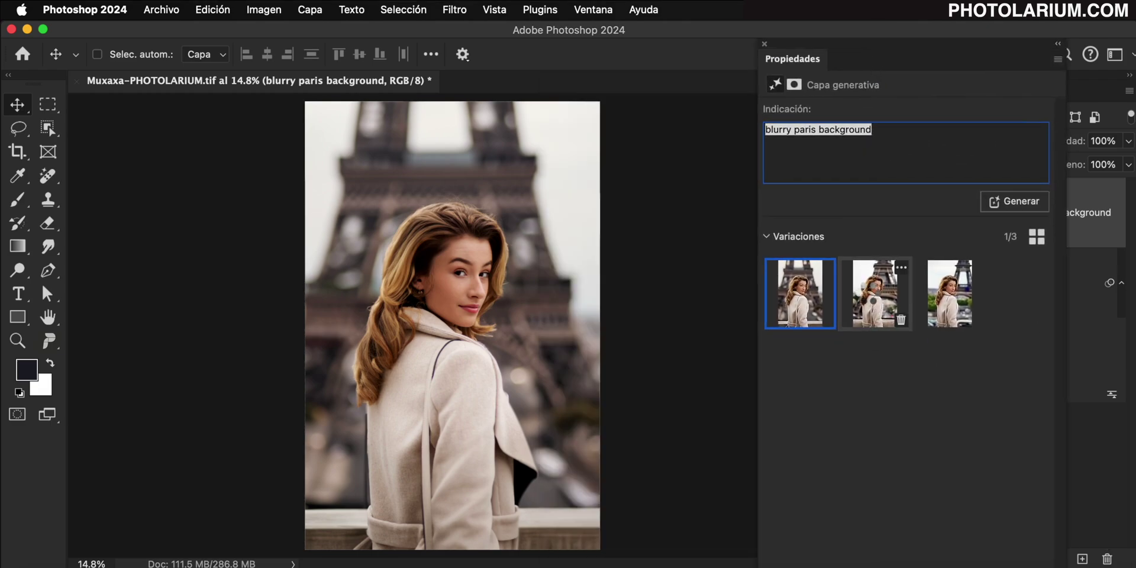
{"action": "left_click", "coordinate": [875, 294]}
{"action": "left_click", "coordinate": [950, 294]}
{"action": "left_click", "coordinate": [805, 294]}
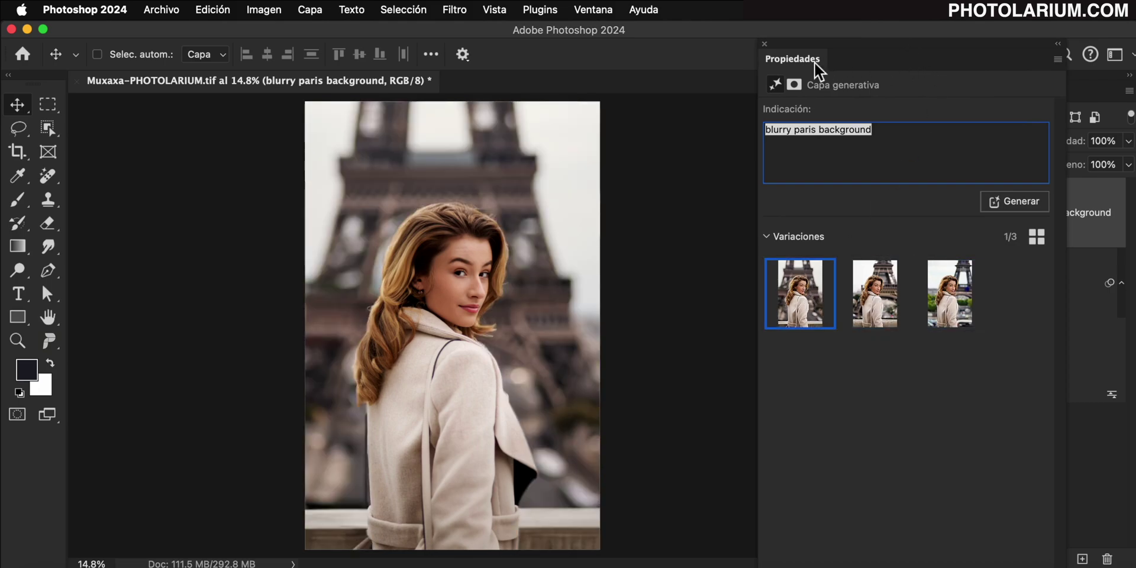
{"action": "left_click_drag", "start_coordinate": [817, 70], "coordinate": [873, 90]}
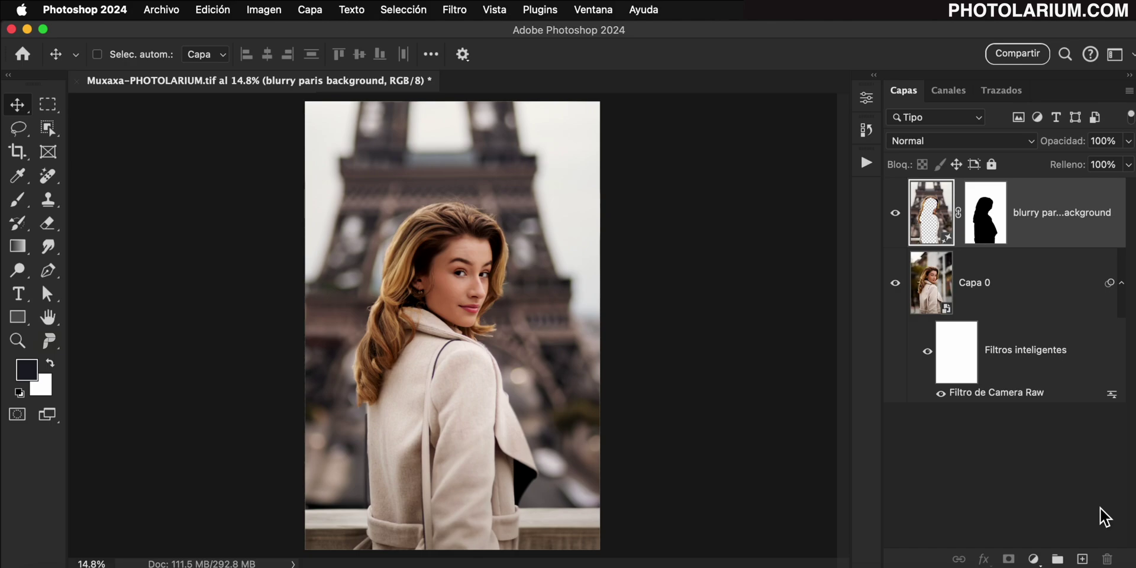
{"action": "left_click", "coordinate": [17, 151]}
{"action": "left_click_drag", "start_coordinate": [601, 335], "coordinate": [628, 325]}
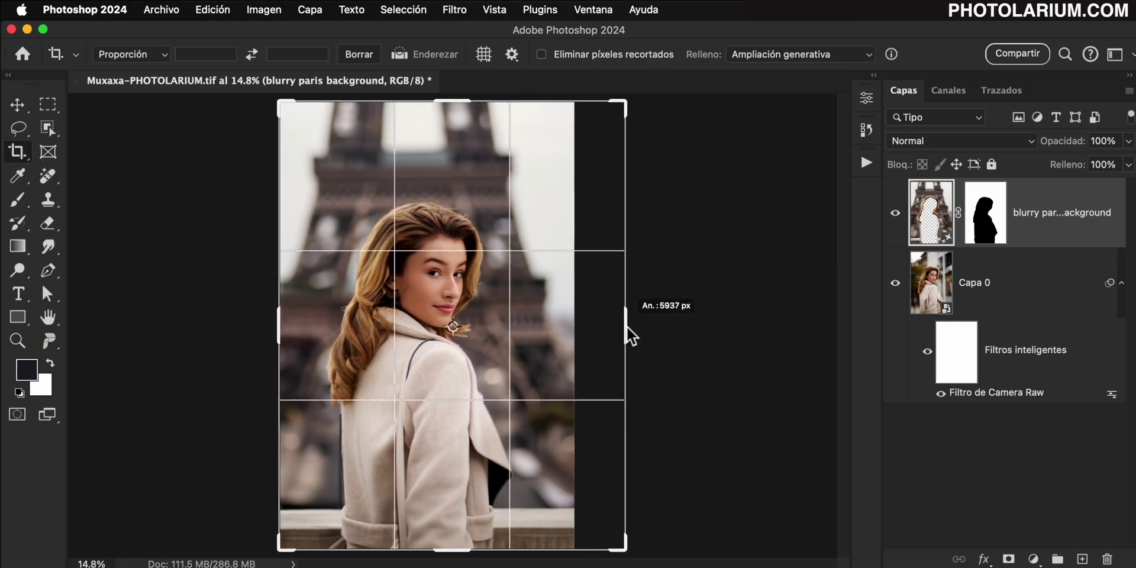
{"action": "left_click_drag", "start_coordinate": [280, 325], "coordinate": [248, 330]}
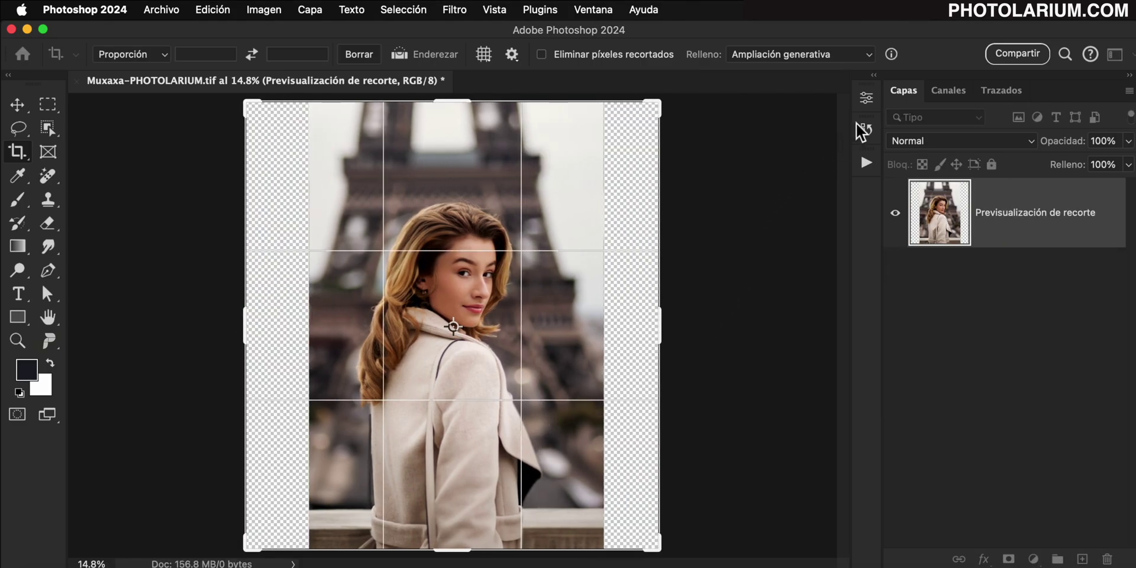
{"action": "left_click", "coordinate": [863, 56]}
{"action": "left_click", "coordinate": [858, 56]}
{"action": "key", "text": "Return"}
{"action": "type", "text": "blurry paris background"}
{"action": "key", "text": "Return"}
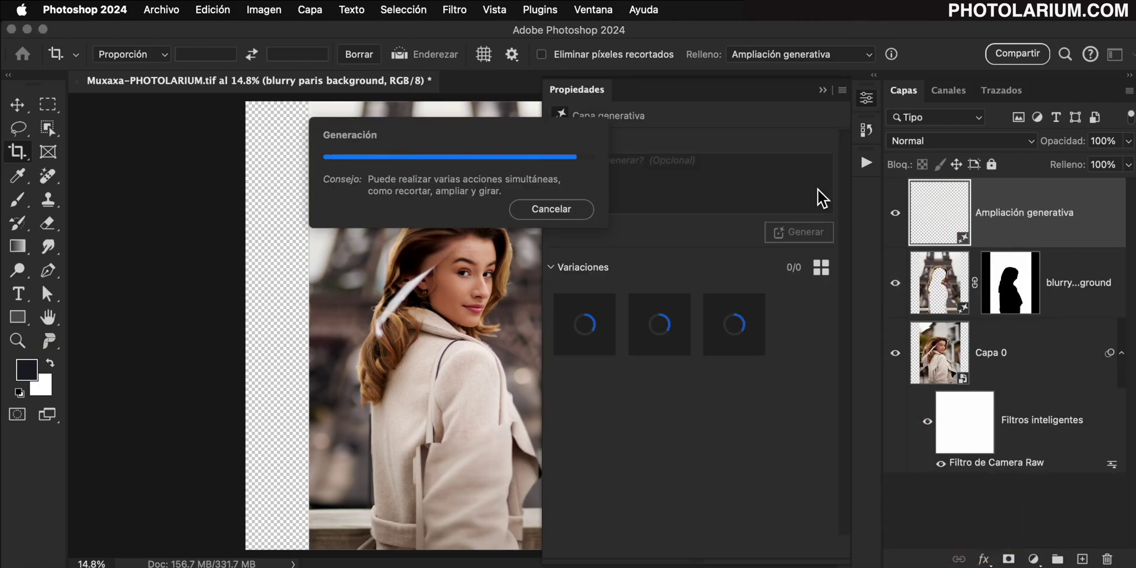
{"action": "left_click", "coordinate": [822, 90]}
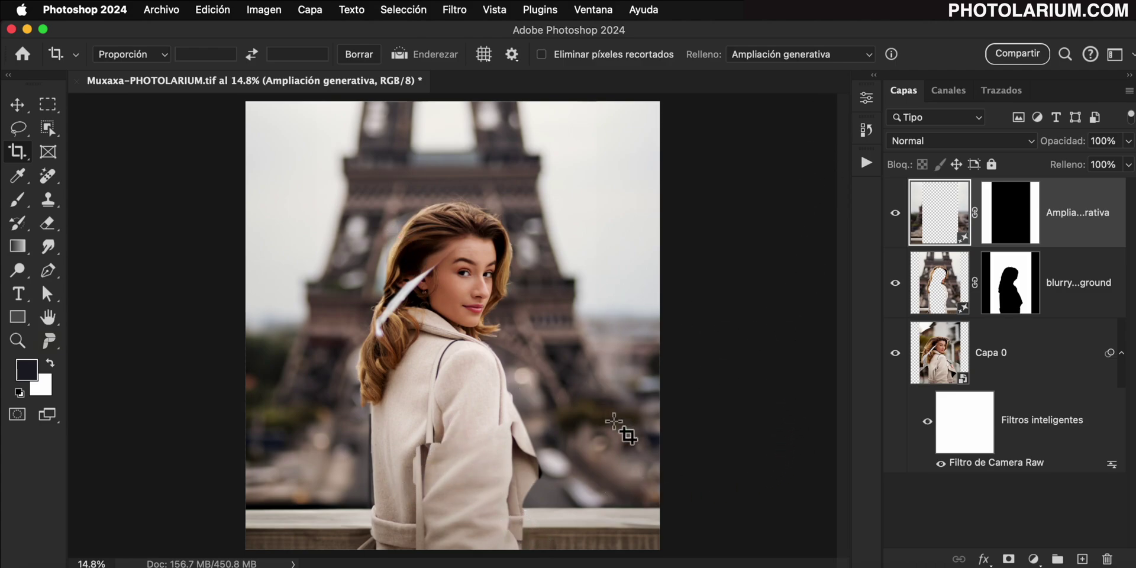
{"action": "key", "text": "ctrl+z"}
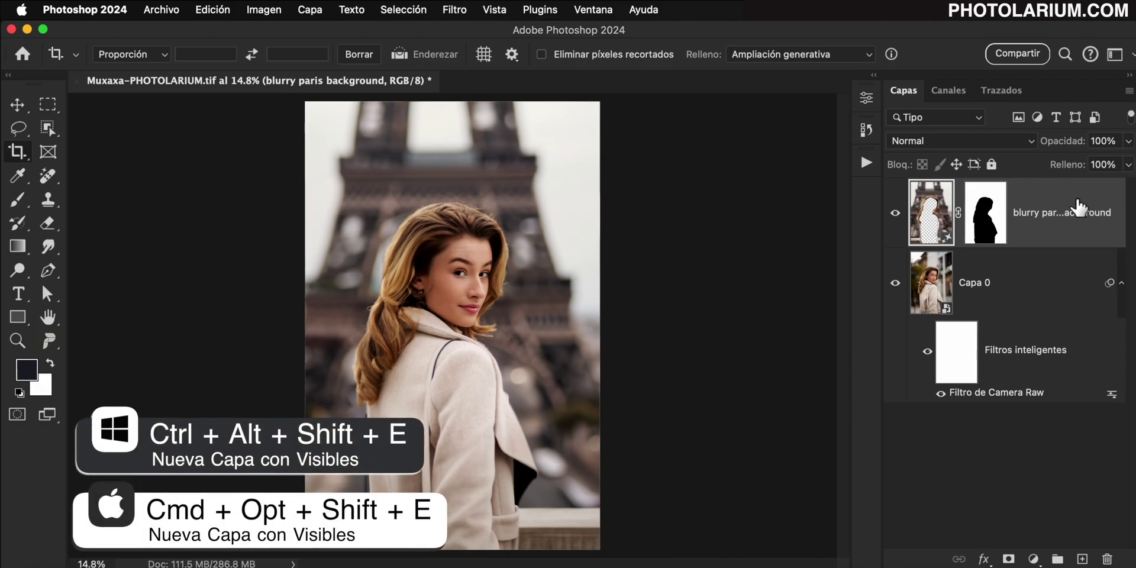
Step: Stamp all visible layers into a new merged top layer with Cmd+Opt+Shift+E
{"action": "key", "text": "super+alt+shift+e"}
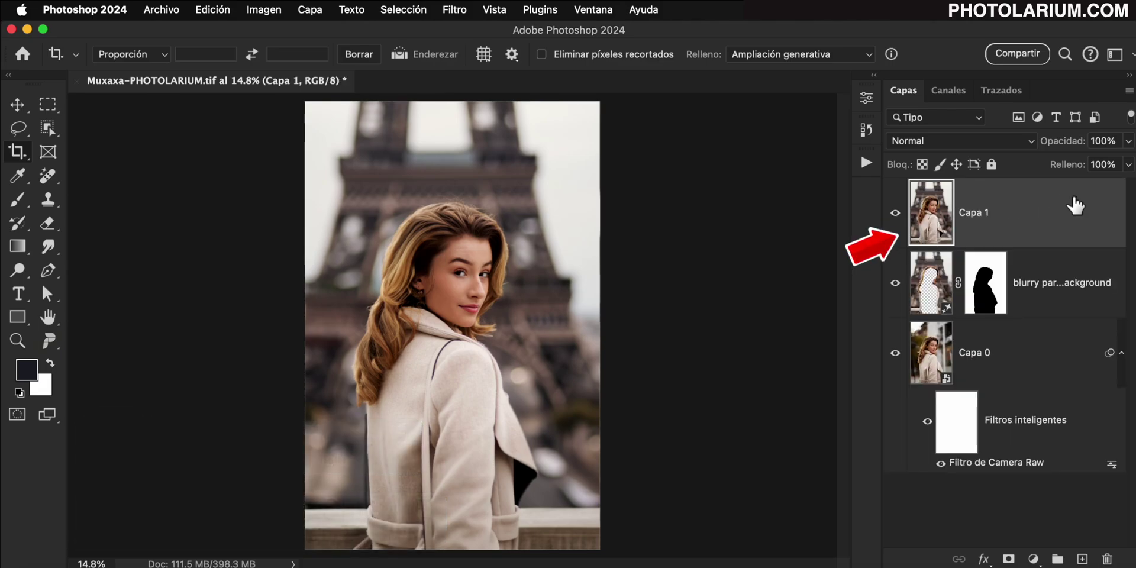